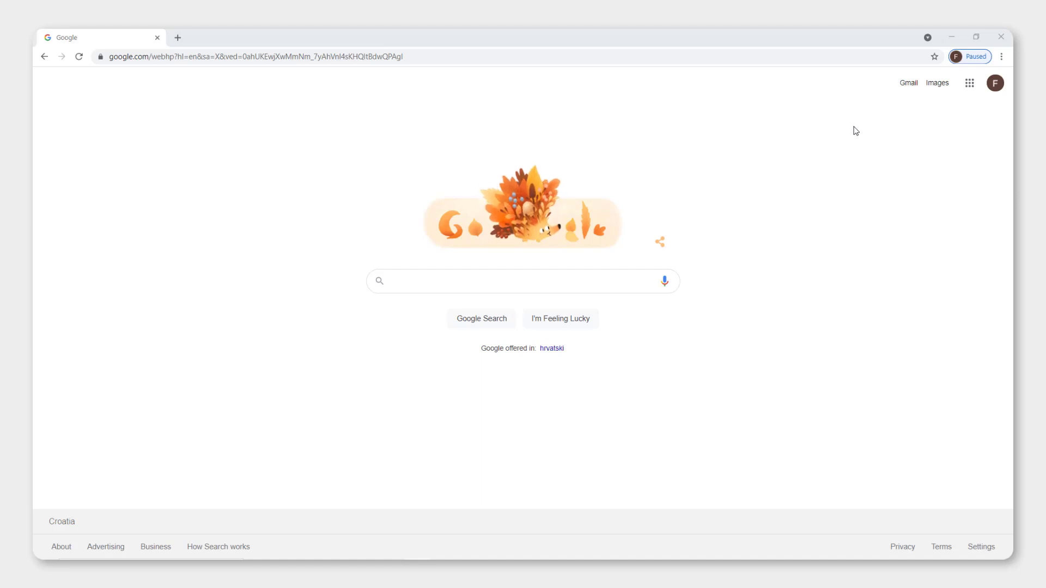
# Step: Sign back in from the Paused profile menu so sync resumes
pyautogui.click(959, 58)
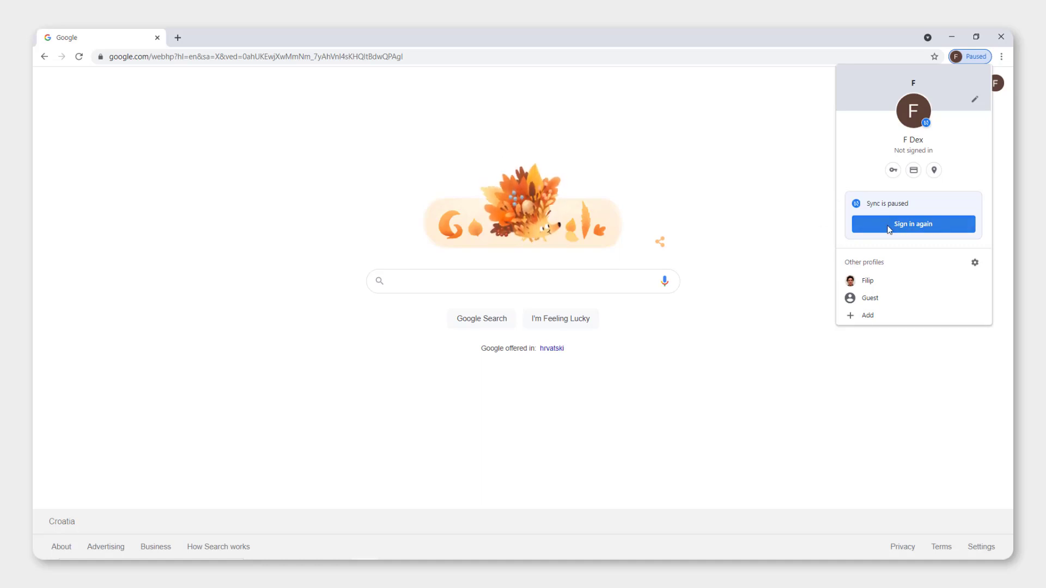
pyautogui.click(927, 230)
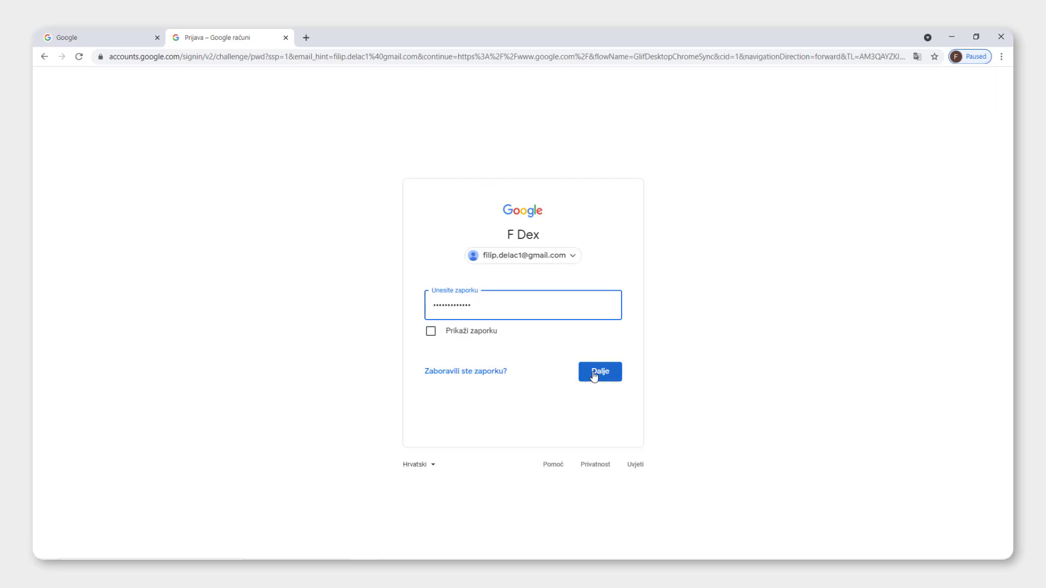
pyautogui.click(598, 372)
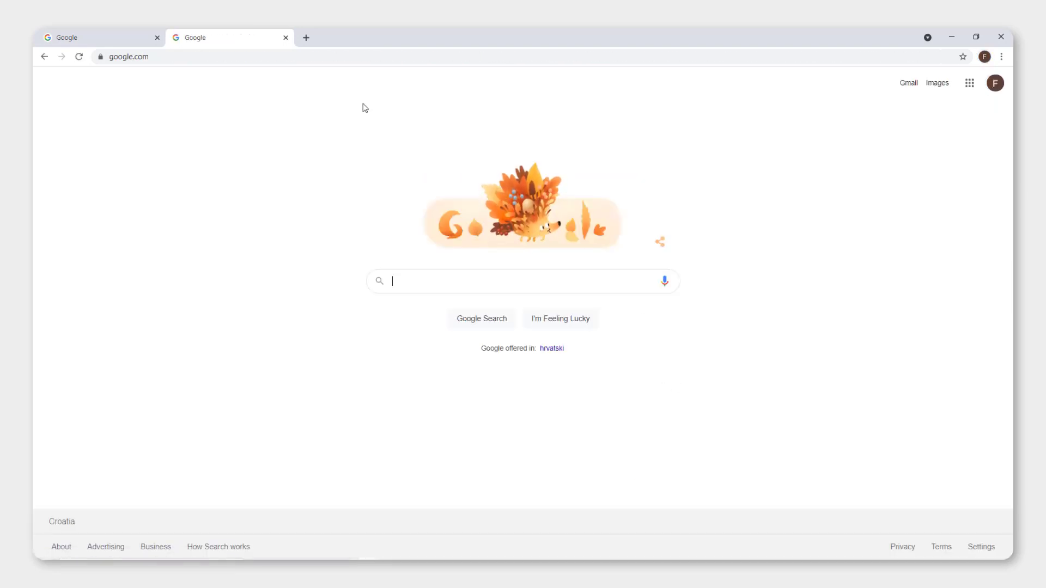
# Step: Close the leftover Google tab and search Google for 'wikipedia'
pyautogui.click(157, 37)
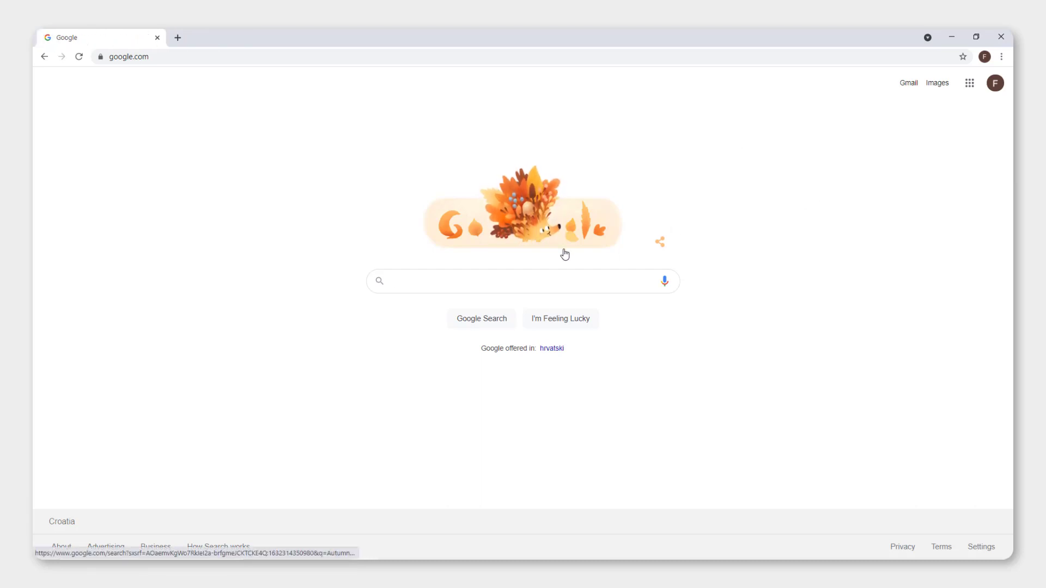
pyautogui.click(423, 280)
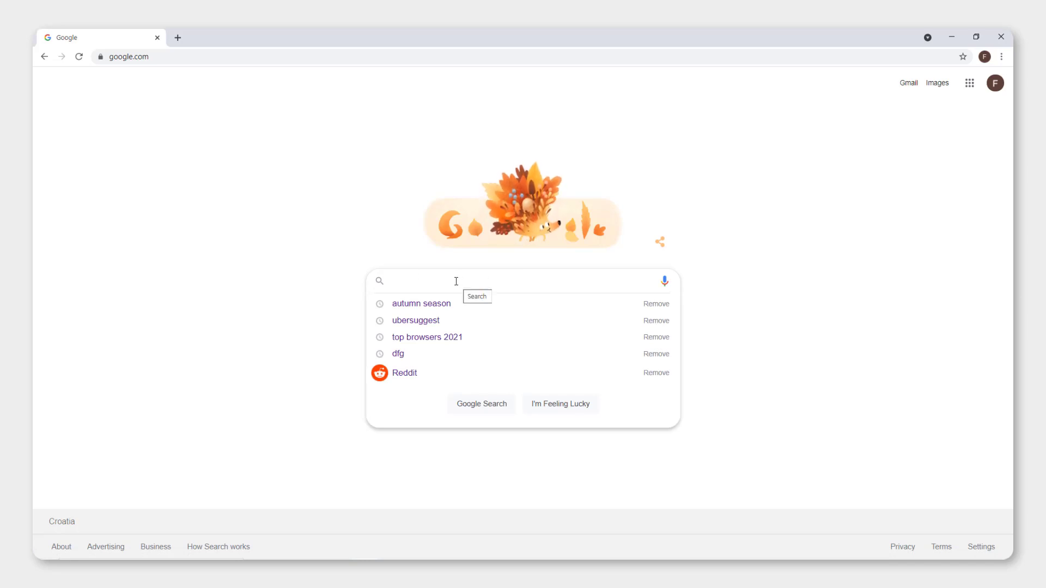
pyautogui.write('wi')
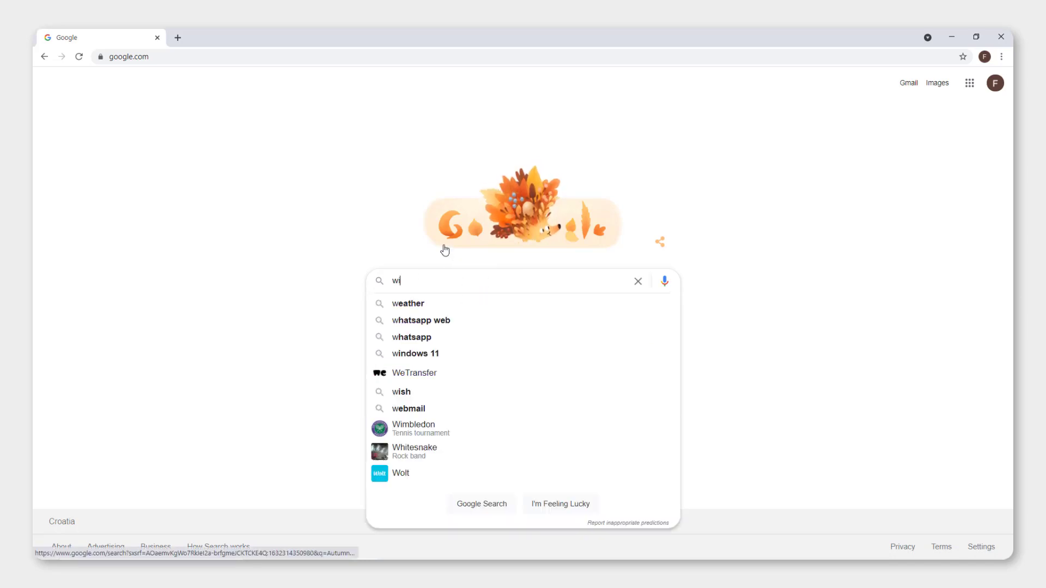
pyautogui.write('kipedia')
pyautogui.press('Return')
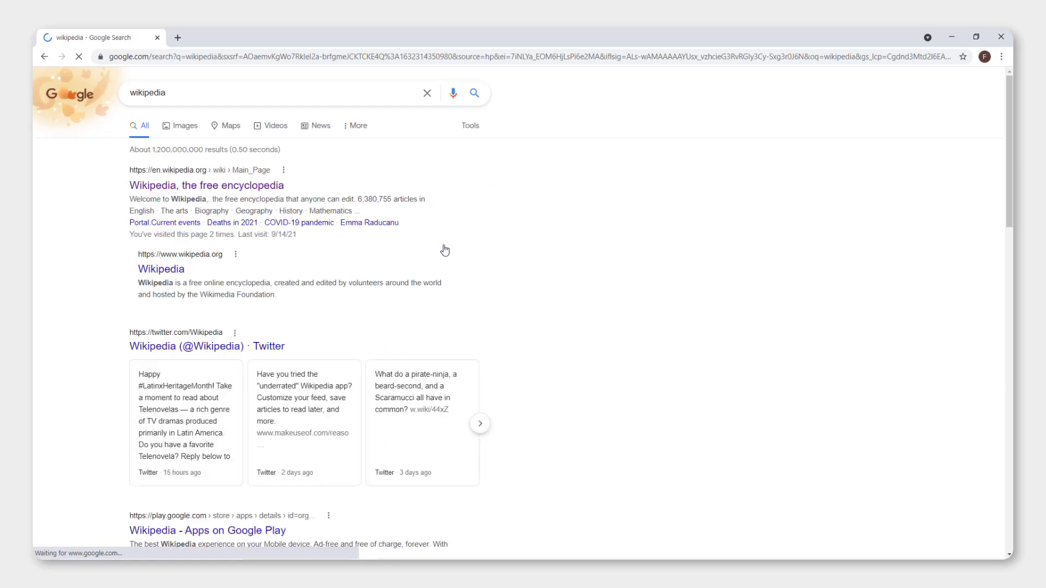
pyautogui.scroll(-2, 414, 289)
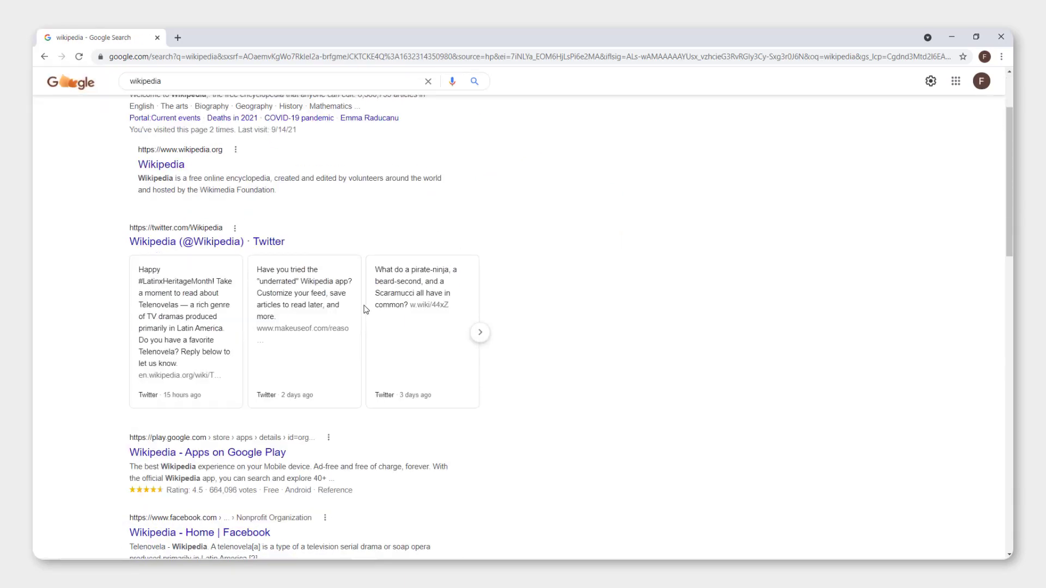
pyautogui.scroll(2, 368, 310)
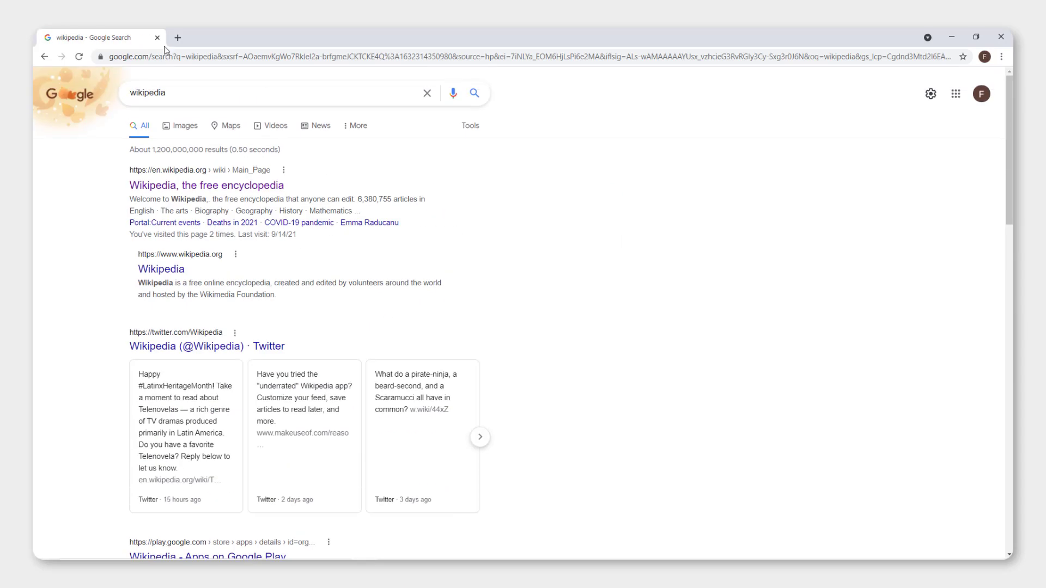
# Step: Re-run the 'wikipedia' search from the address bar
pyautogui.click(229, 54)
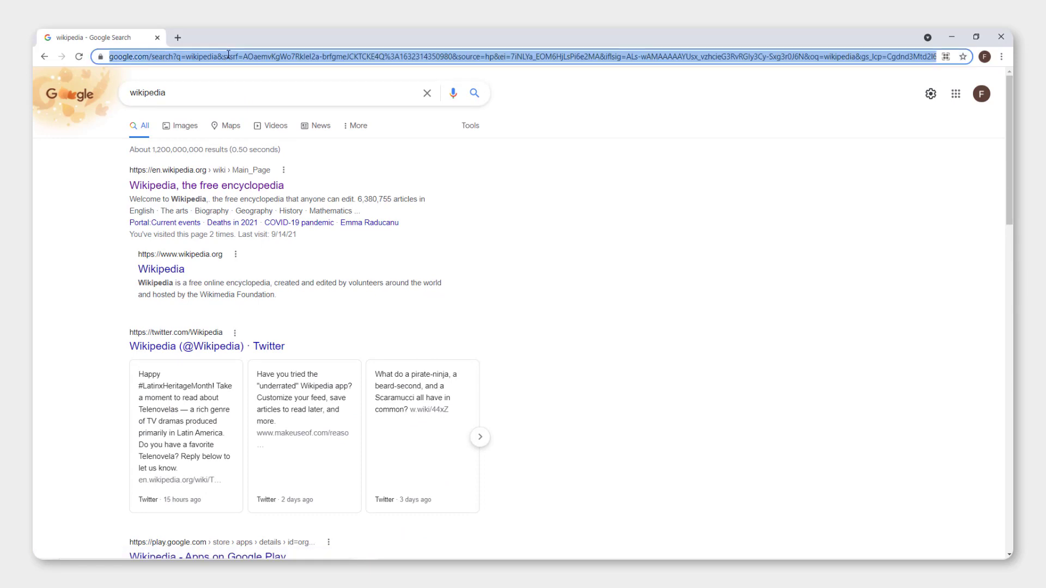
pyautogui.write('wikipedia')
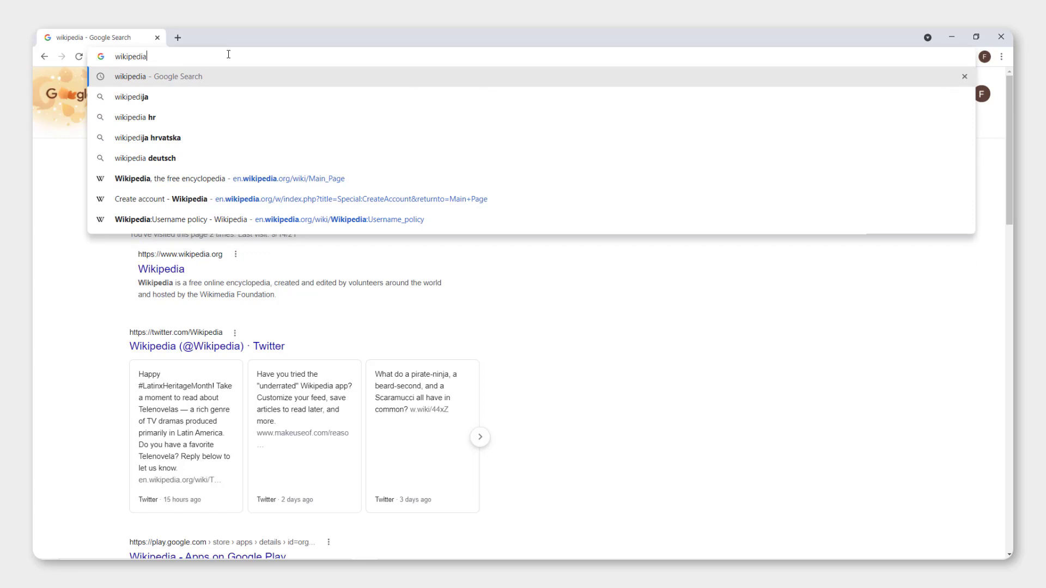
pyautogui.press('Return')
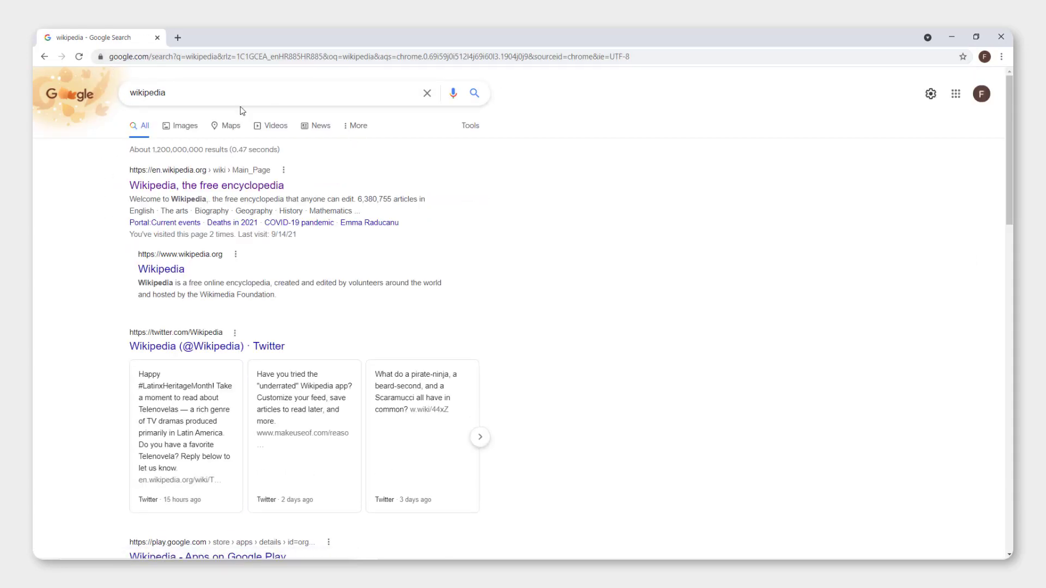
# Step: Return to the Google homepage and dismiss the recent searches list
pyautogui.click(74, 93)
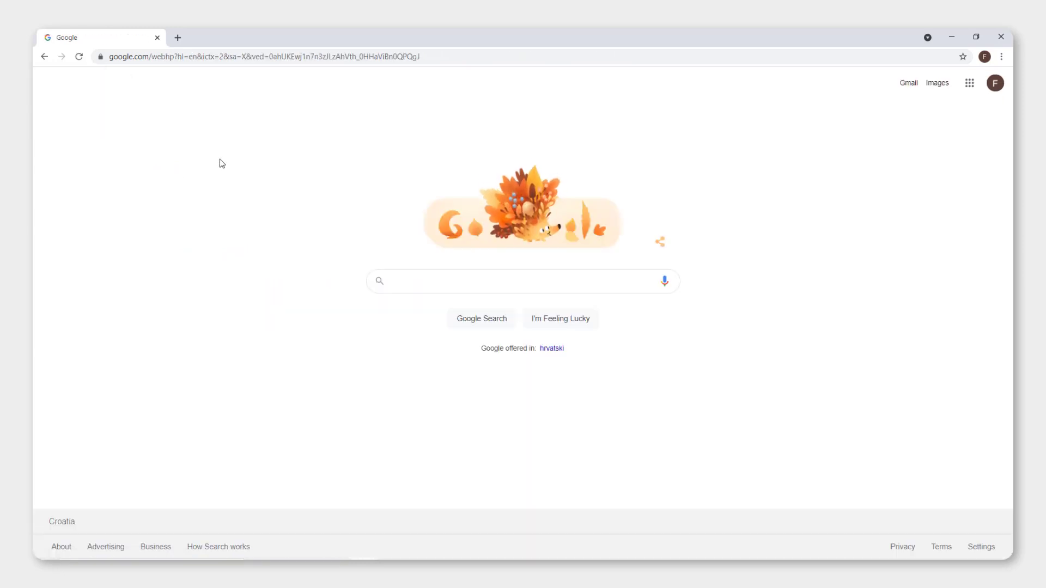
pyautogui.click(433, 275)
pyautogui.click(382, 205)
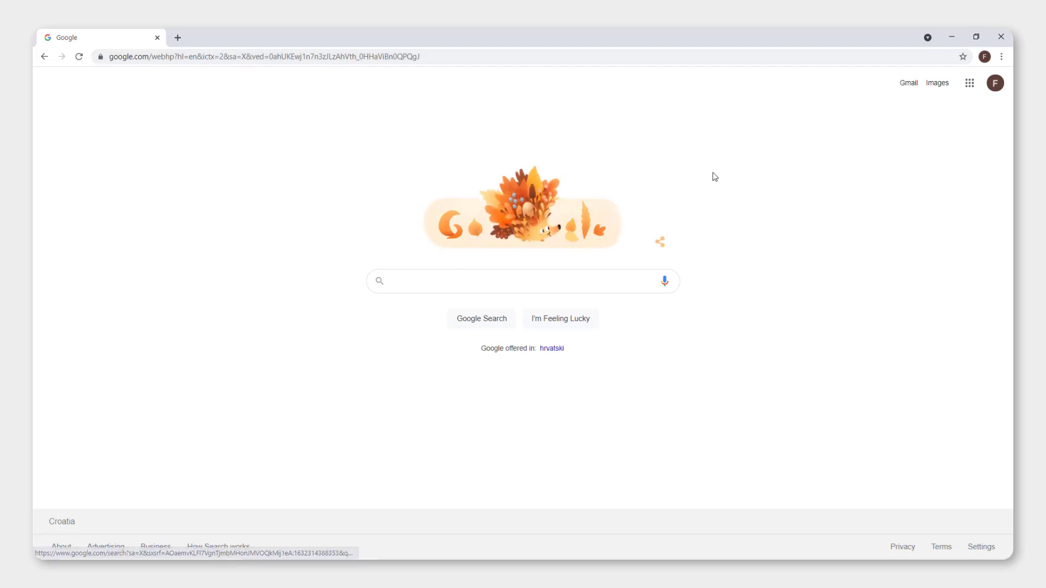
# Step: Enable Show home button in Appearance settings and go to the New Tab page
pyautogui.click(1001, 57)
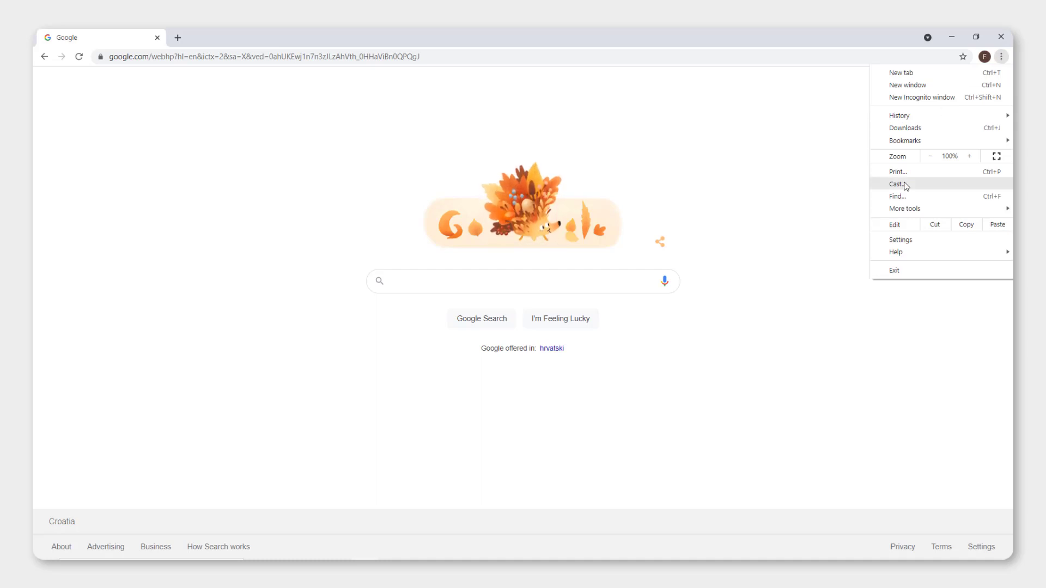
pyautogui.click(900, 240)
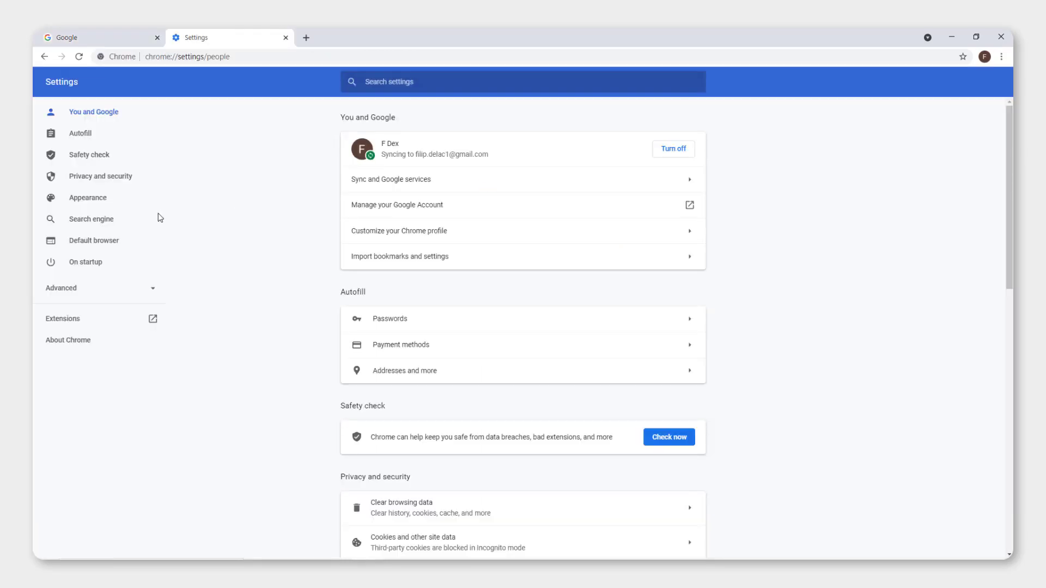
pyautogui.click(77, 203)
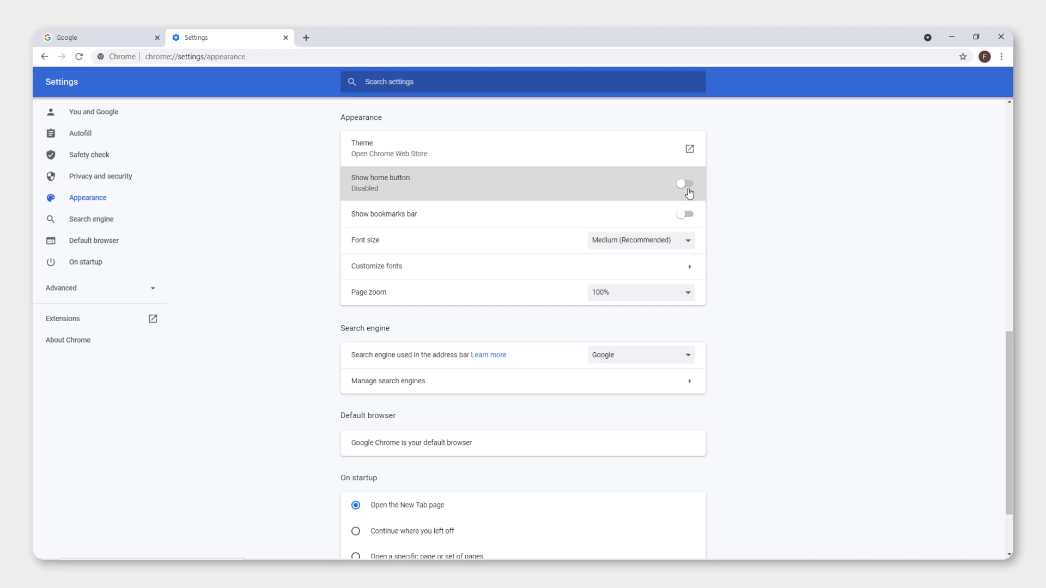
pyautogui.click(686, 184)
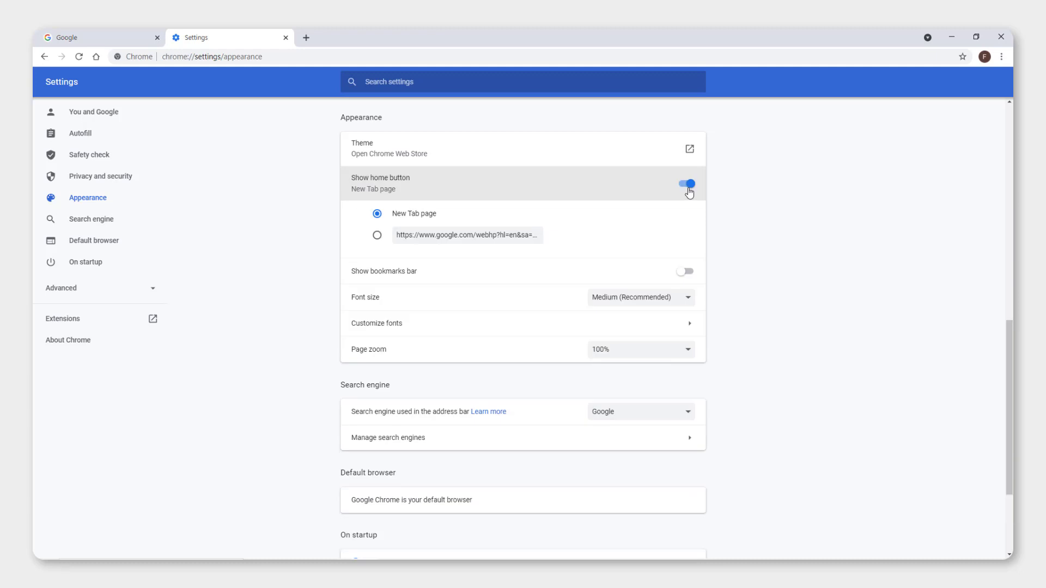
pyautogui.click(96, 57)
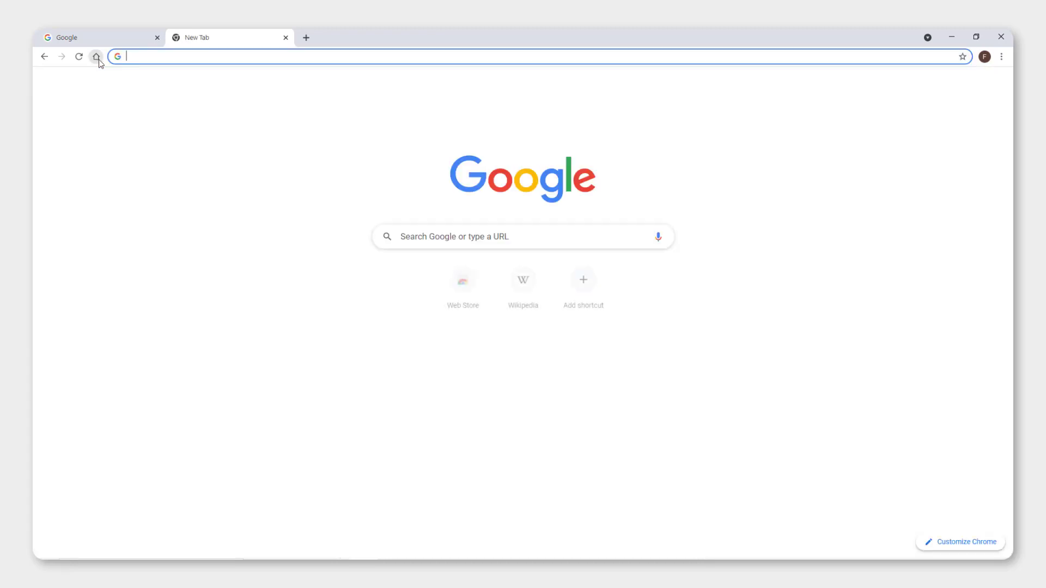
# Step: Close the old Google tab, then search 'wikipedia' from the address bar and open Wikipedia
pyautogui.click(157, 38)
pyautogui.click(240, 55)
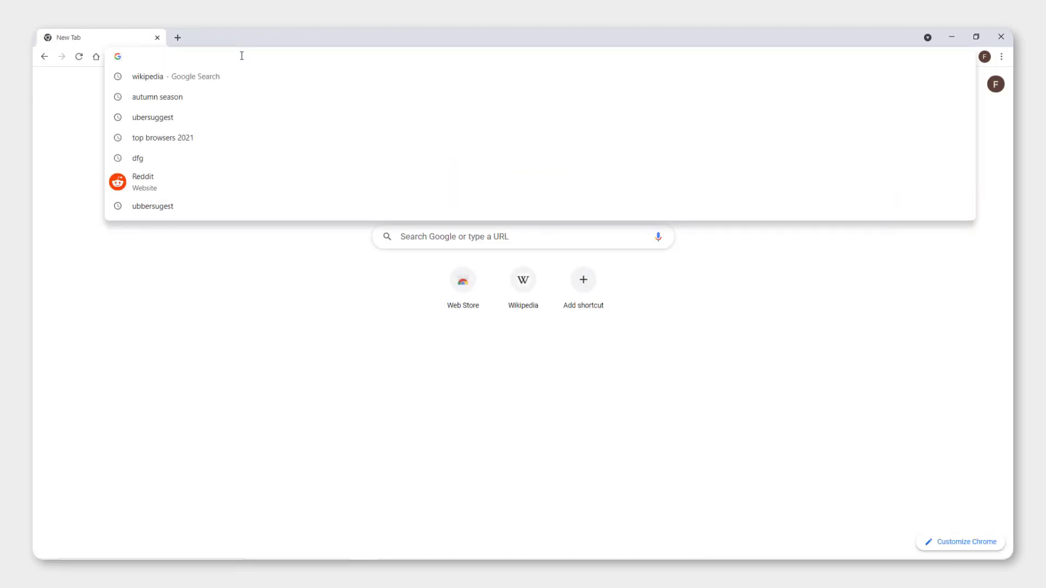
pyautogui.write('wikipedia')
pyautogui.press('Return')
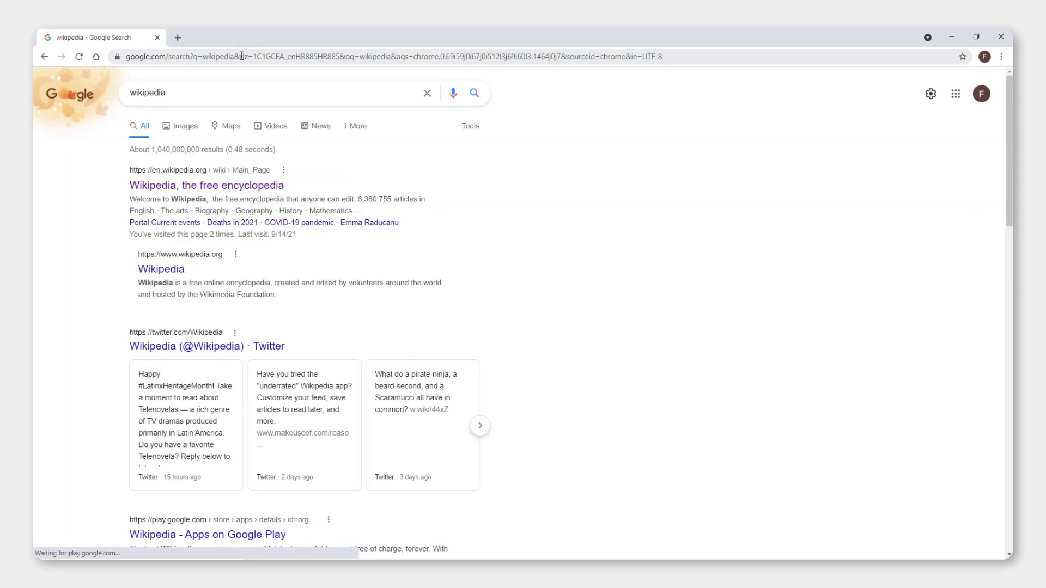
pyautogui.click(218, 187)
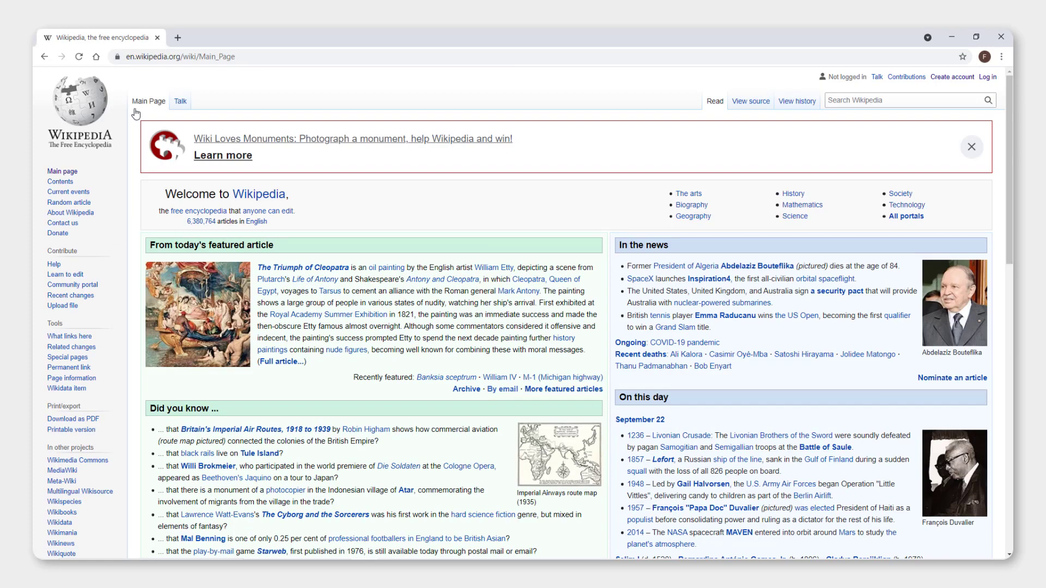
# Step: Open Wikipedia from the New Tab page's Wikipedia shortcut, then return Home
pyautogui.click(96, 57)
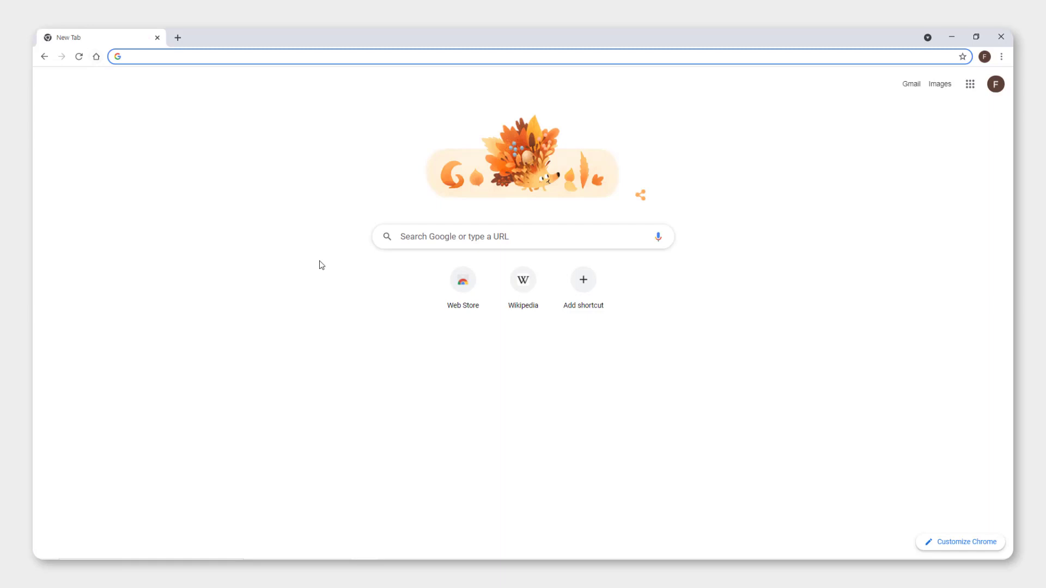
pyautogui.click(690, 153)
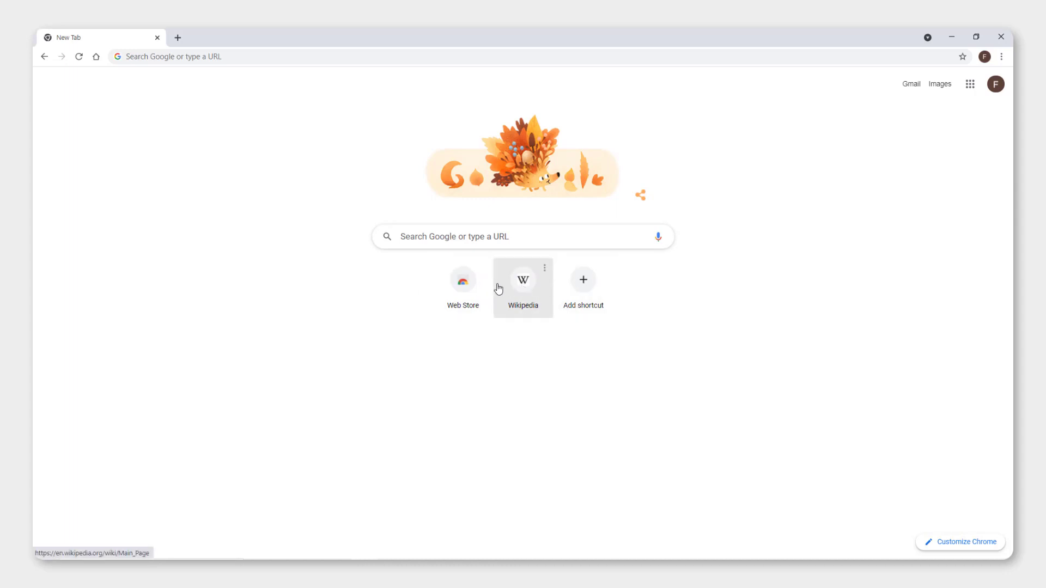
pyautogui.click(526, 284)
pyautogui.click(96, 56)
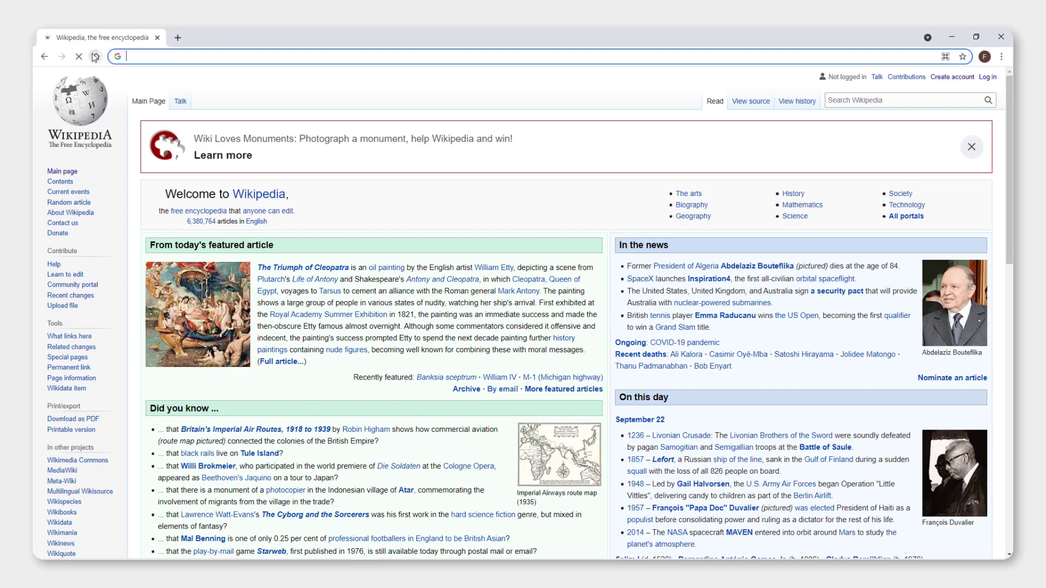
# Step: Cancel the shortcut form, search for 'youtube', and block YouTube's notification request
pyautogui.click(587, 289)
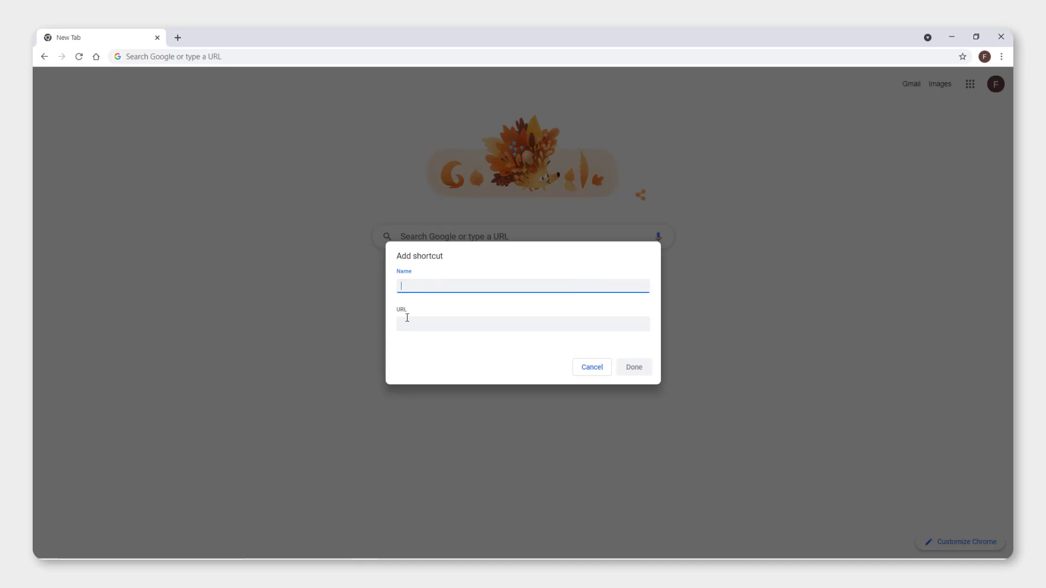
pyautogui.click(603, 375)
pyautogui.click(453, 242)
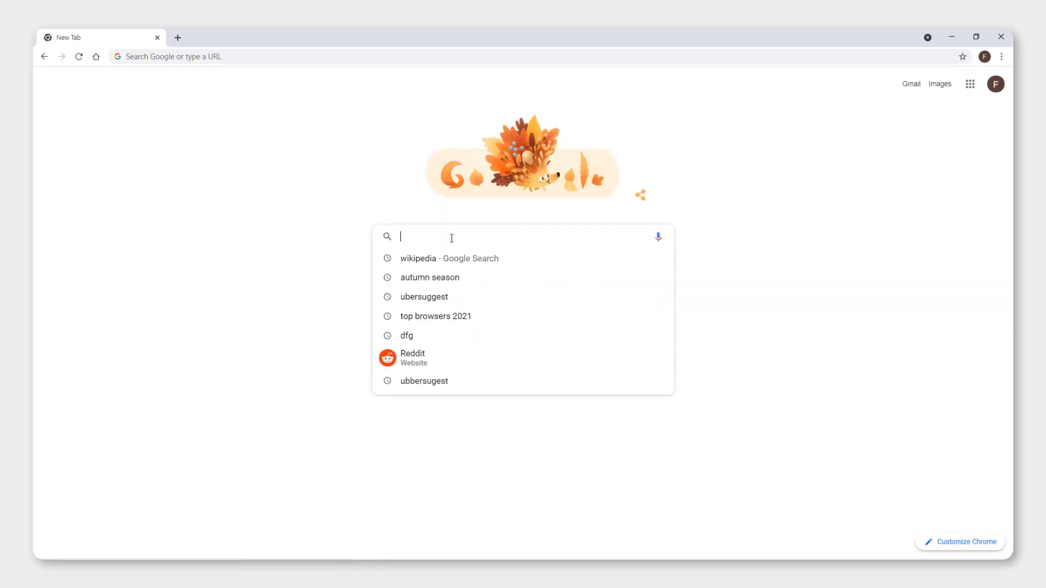
pyautogui.write('youtube')
pyautogui.press('Return')
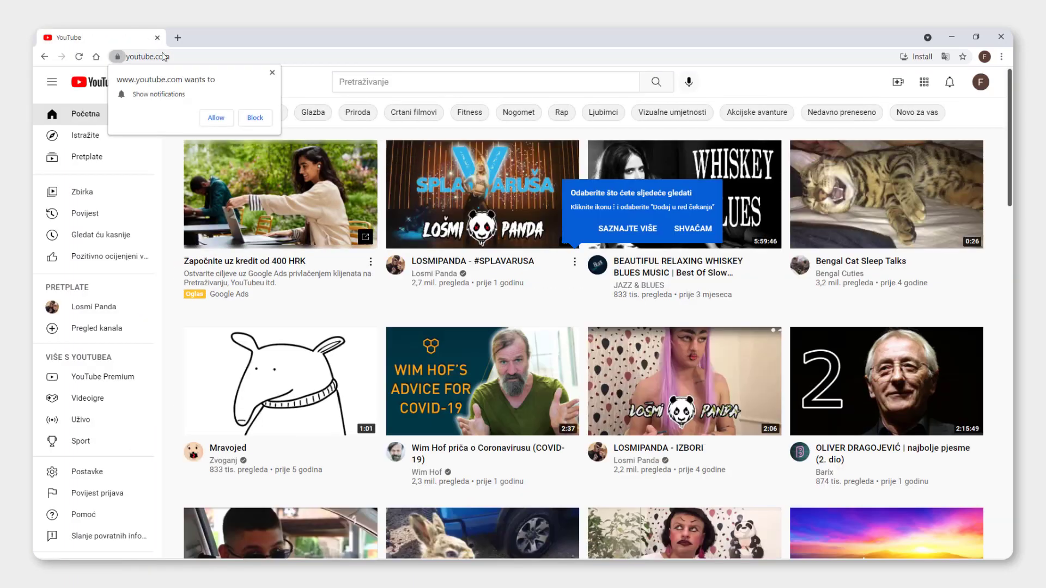
pyautogui.click(254, 121)
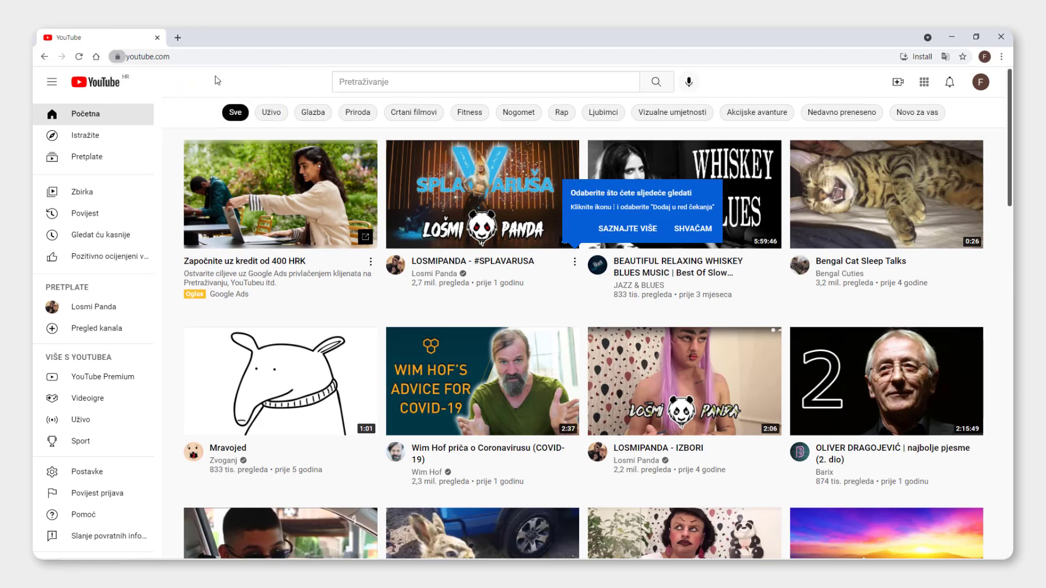
# Step: Open two new New Tab pages beside the YouTube tab
pyautogui.click(177, 38)
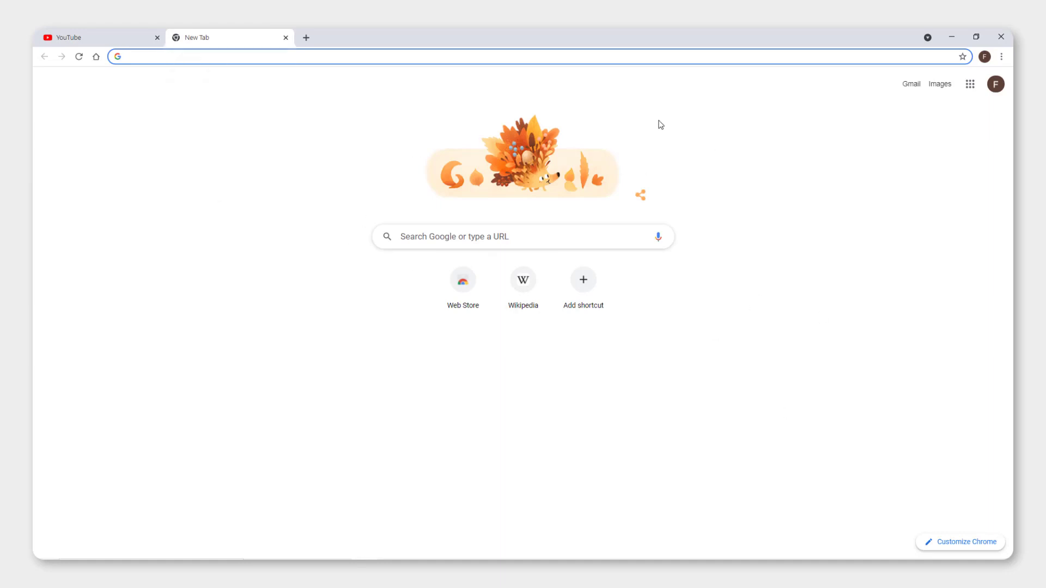
pyautogui.click(95, 58)
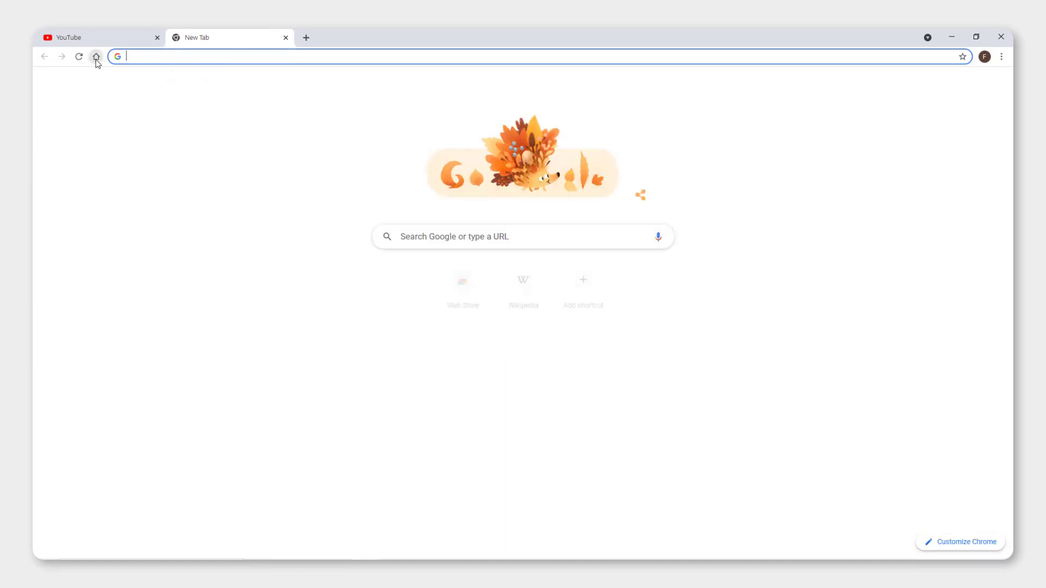
pyautogui.click(306, 37)
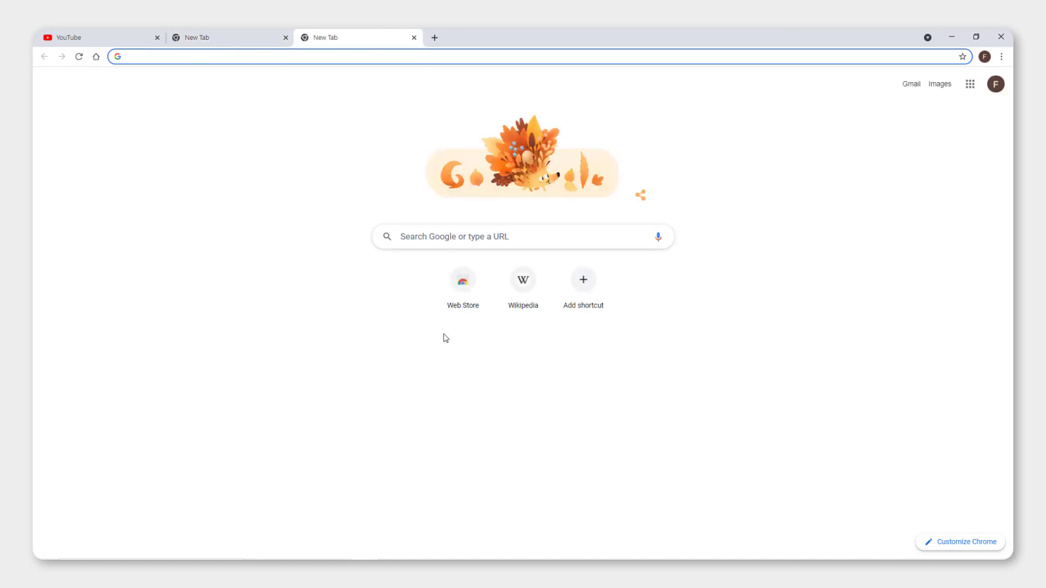
# Step: Start a new shortcut and copy youtube.com from the YouTube tab's address bar
pyautogui.click(583, 284)
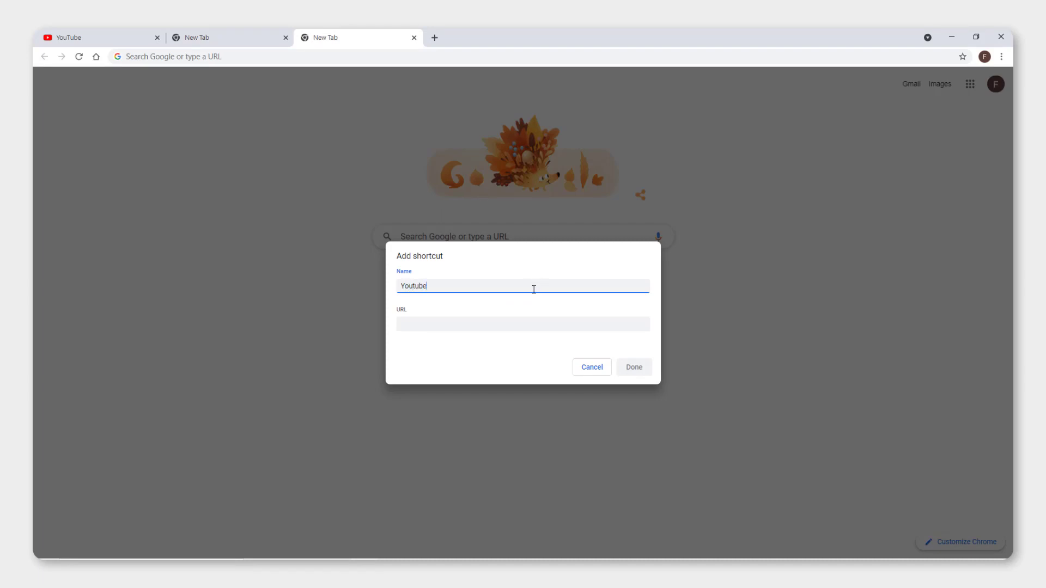
pyautogui.click(107, 38)
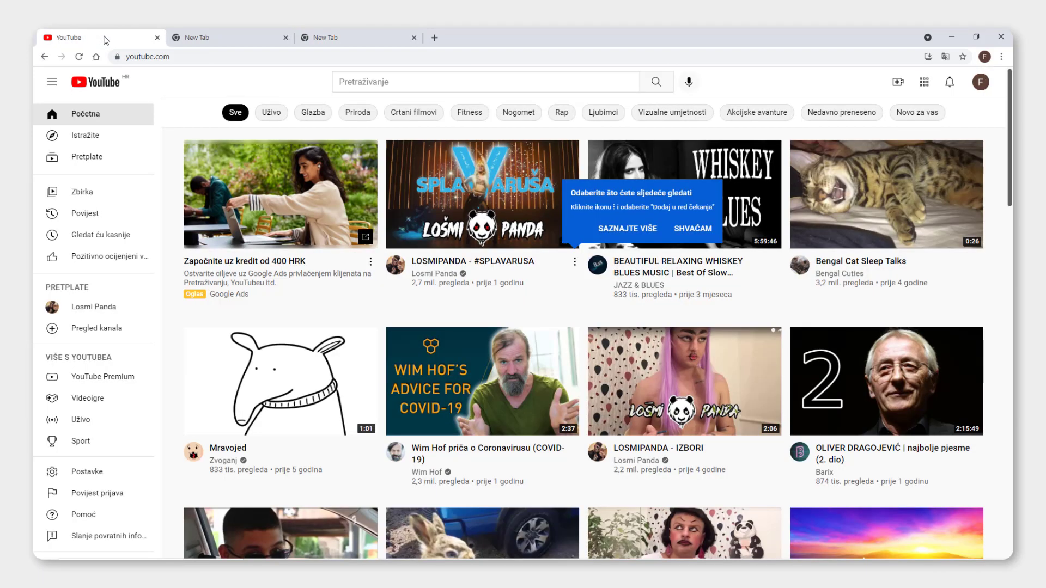
pyautogui.click(145, 60)
pyautogui.hotkey('ctrl', 'c')
pyautogui.rightClick(149, 58)
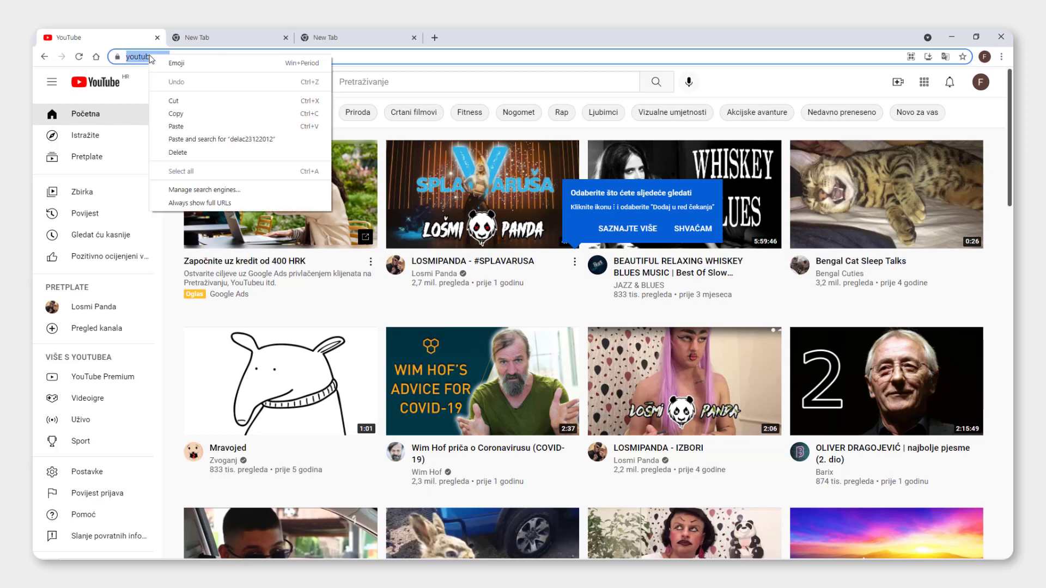
pyautogui.click(179, 115)
# Step: Paste the address as the URL, save the Youtube shortcut, and close the spare tab
pyautogui.click(330, 36)
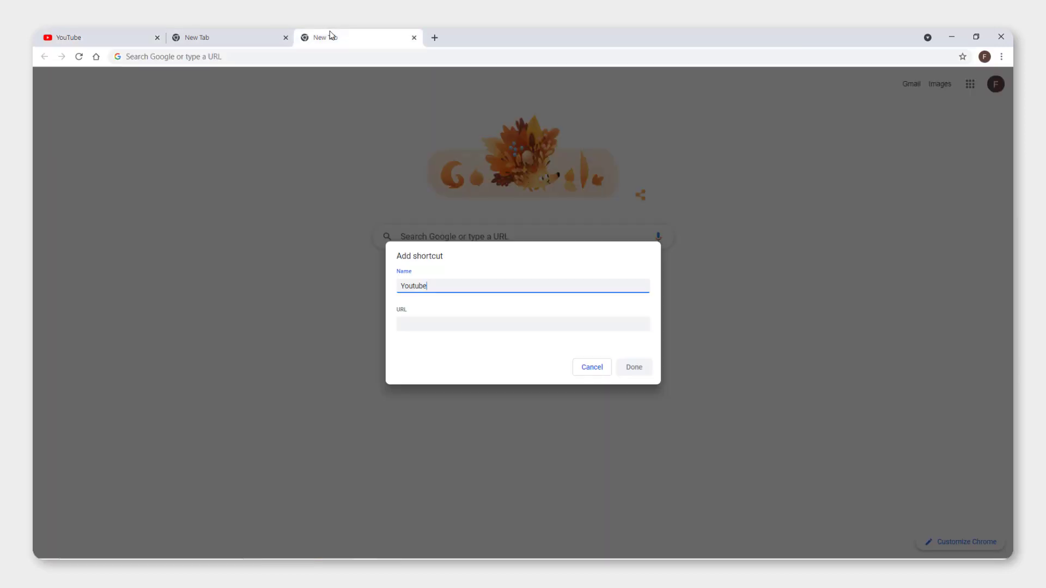
pyautogui.click(405, 324)
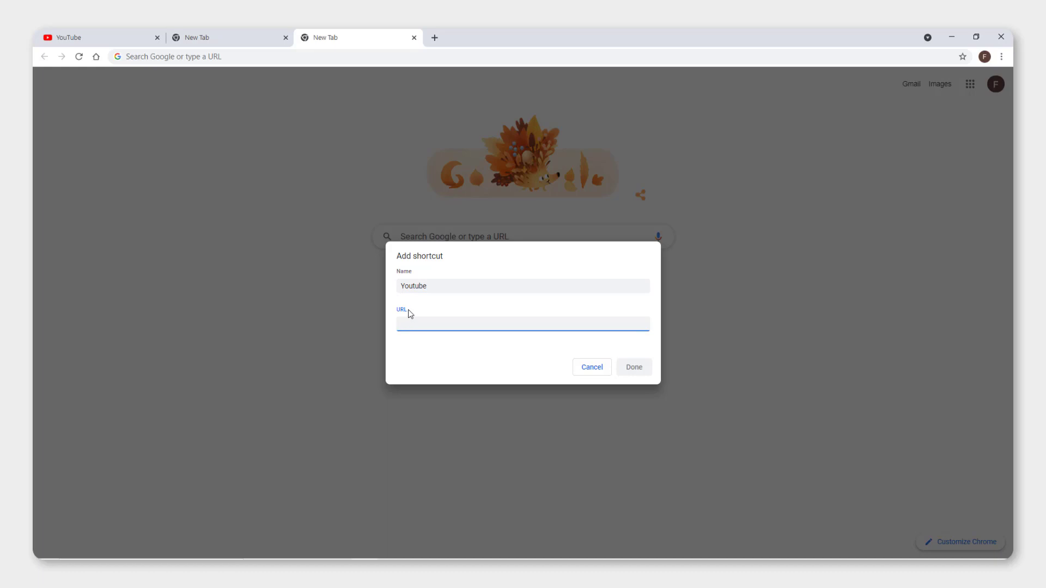
pyautogui.rightClick(412, 325)
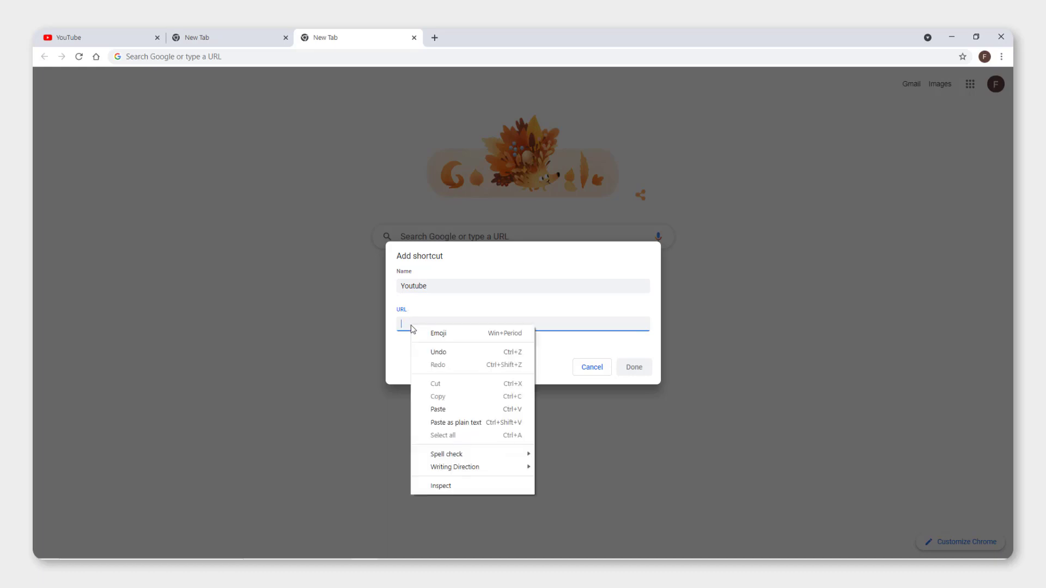
pyautogui.click(442, 408)
pyautogui.click(636, 369)
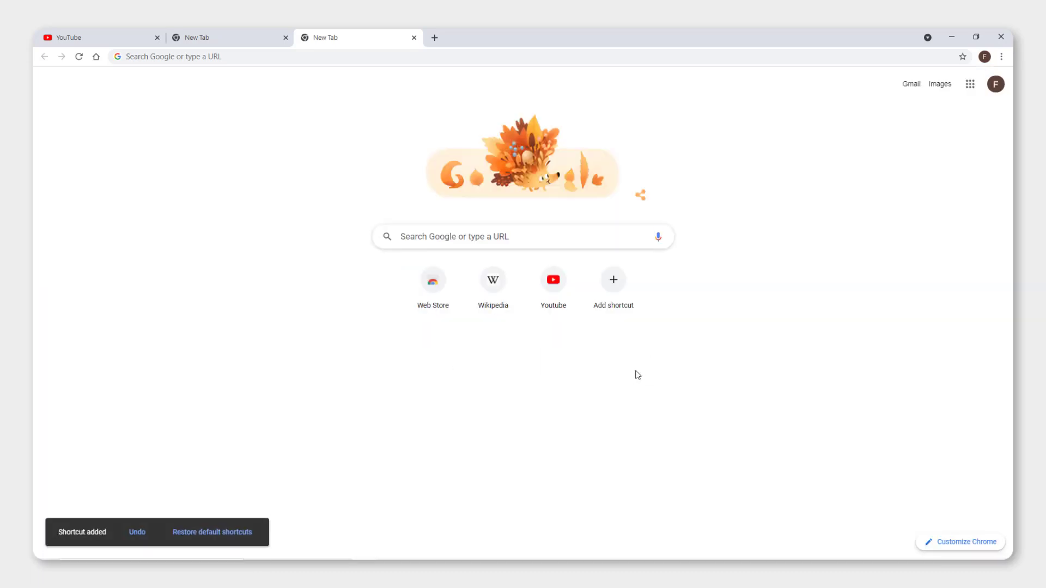
pyautogui.middleClick(222, 32)
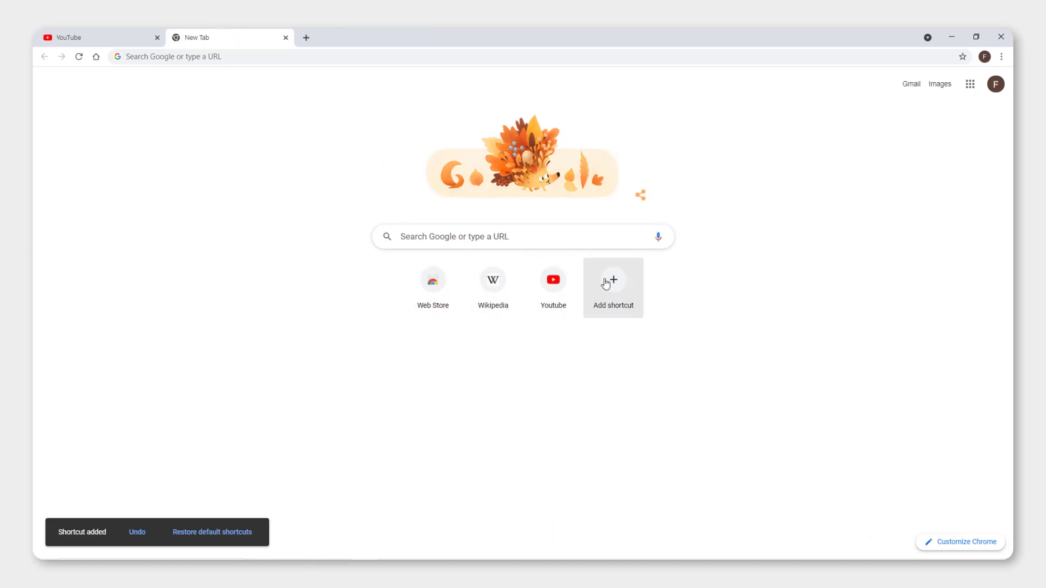
# Step: Test the Youtube shortcut, close the extra tab, return Home, and right-click the shortcut
pyautogui.click(553, 280)
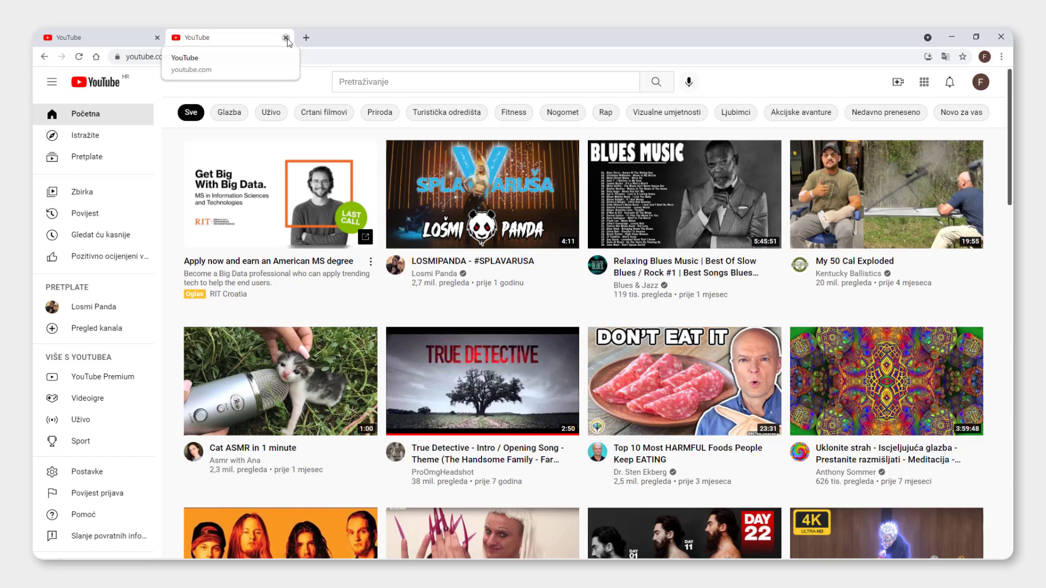
pyautogui.click(286, 38)
pyautogui.click(96, 56)
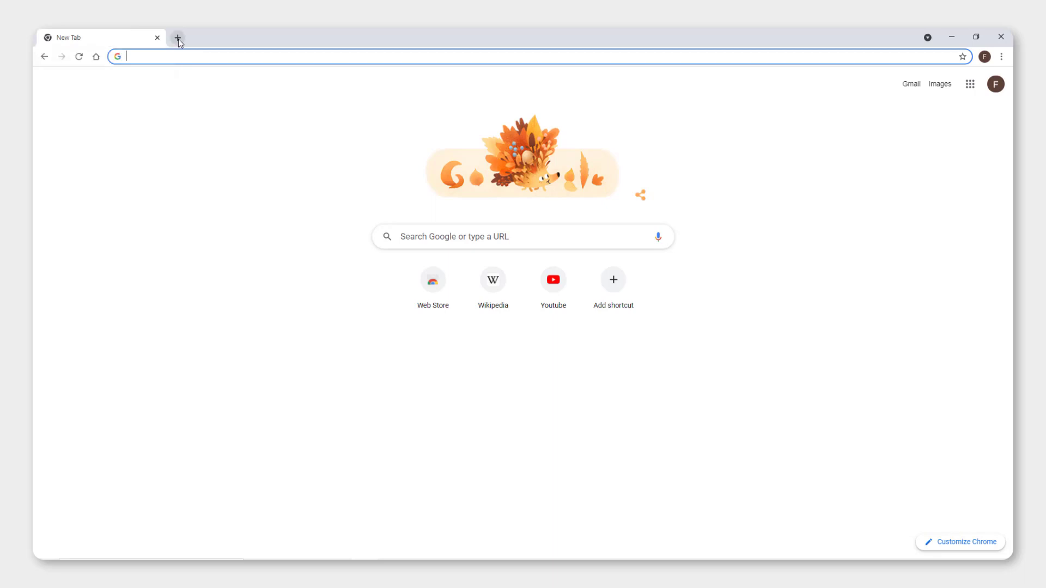
pyautogui.rightClick(556, 280)
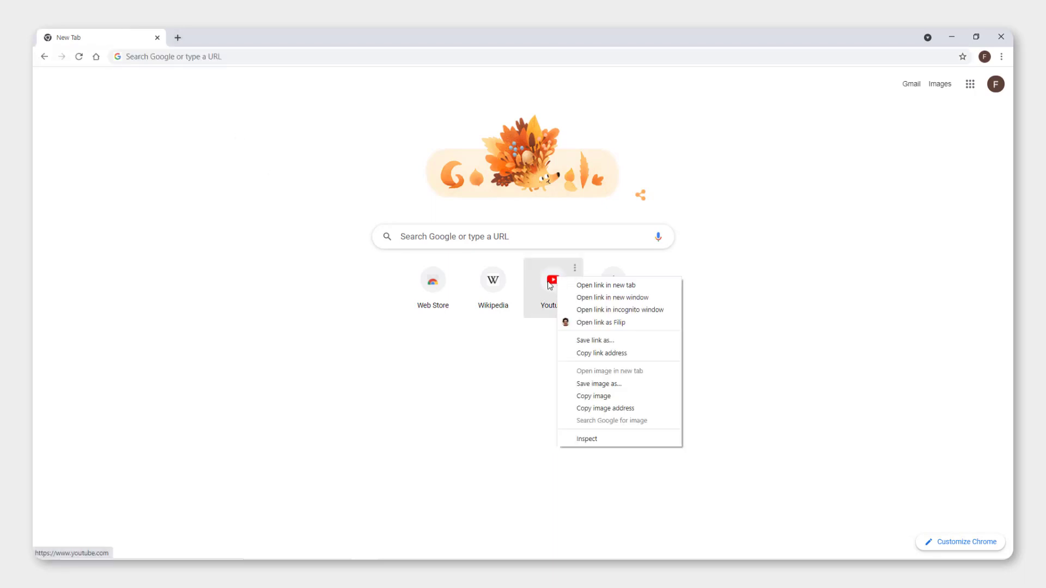
pyautogui.click(630, 292)
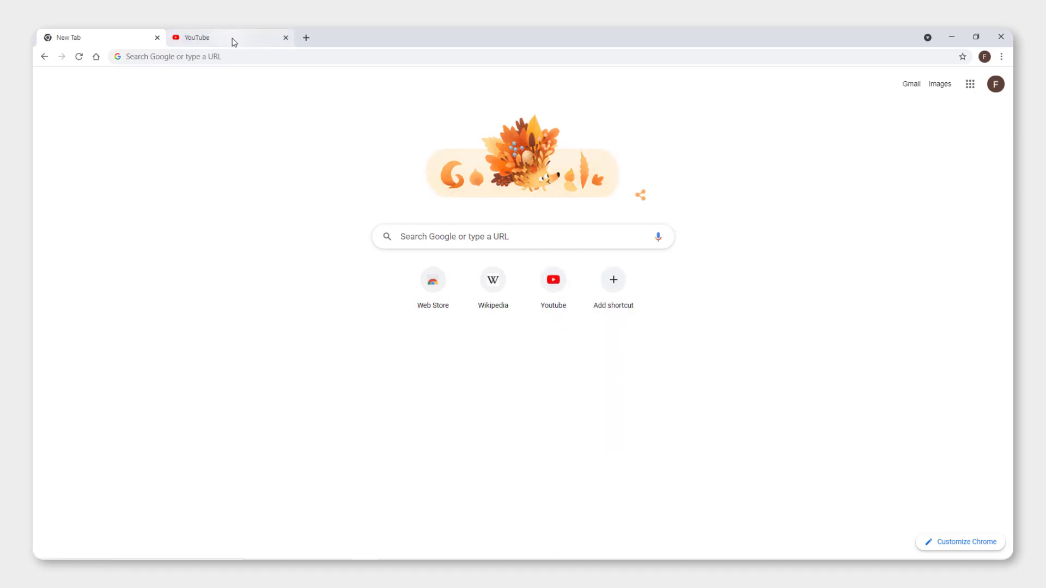
pyautogui.rightClick(511, 279)
pyautogui.click(516, 284)
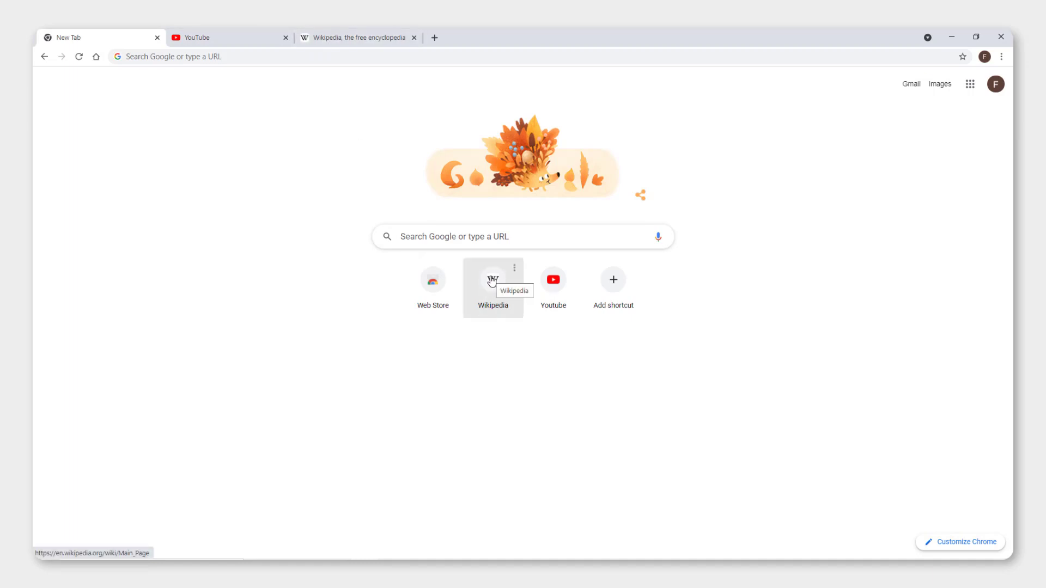
pyautogui.middleClick(493, 282)
pyautogui.middleClick(440, 281)
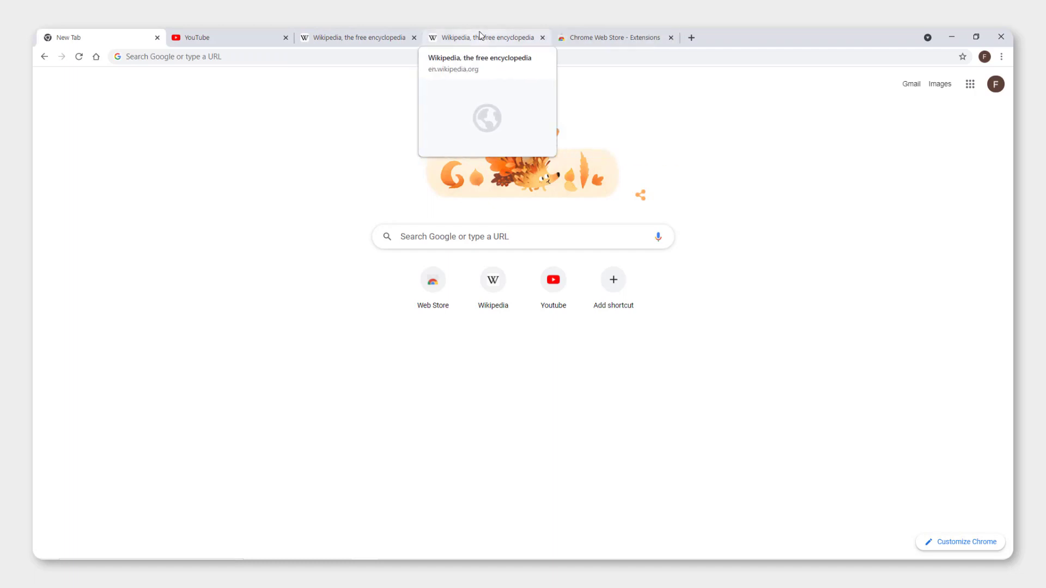
pyautogui.middleClick(614, 37)
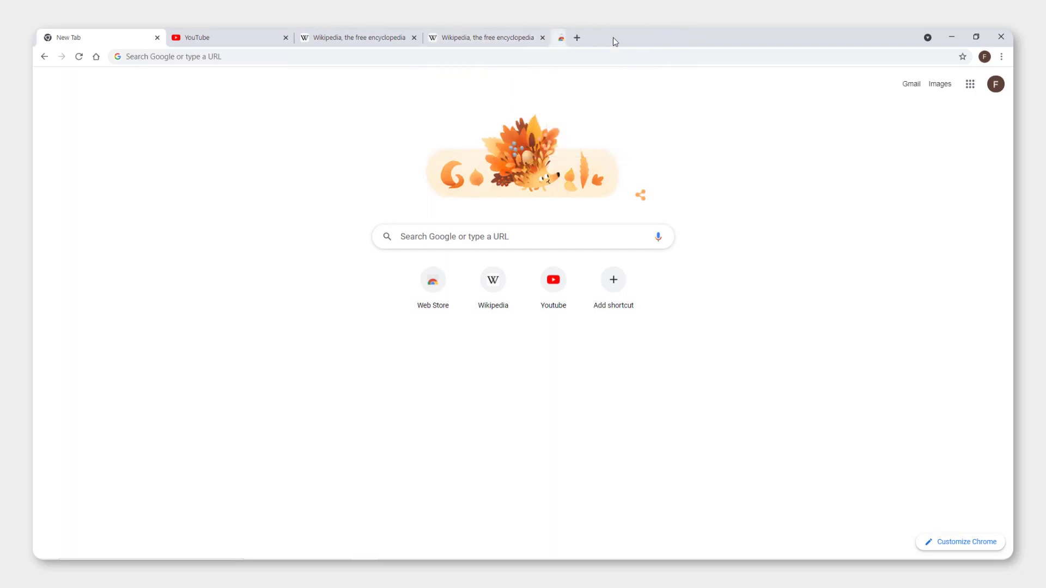
pyautogui.middleClick(492, 34)
pyautogui.middleClick(357, 37)
pyautogui.middleClick(191, 37)
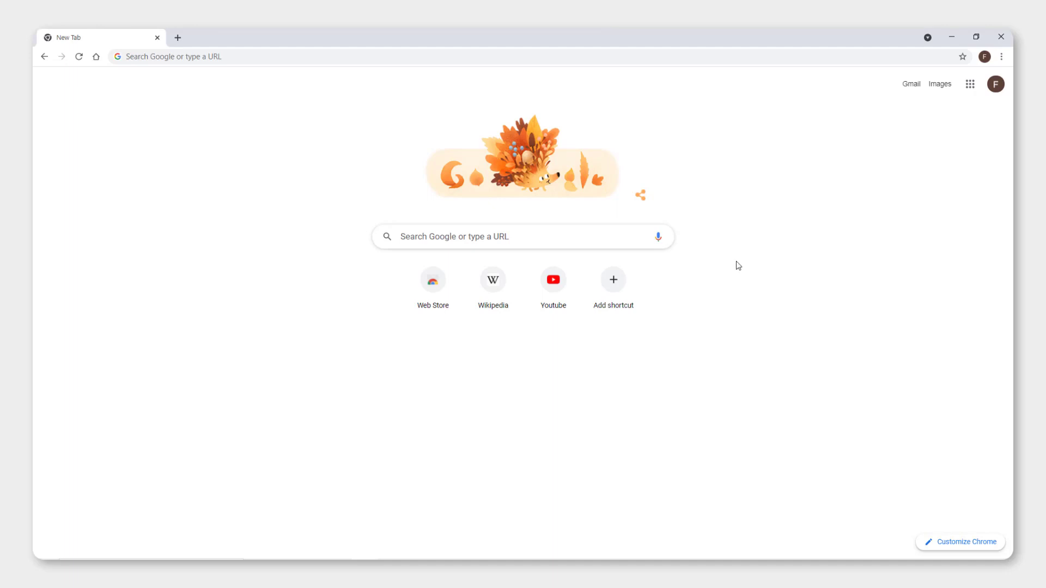
# Step: Bookmark Wikipedia's main page as 'Wikipedia, the free encyclopedia' in the Bookmarks bar folder
pyautogui.click(492, 288)
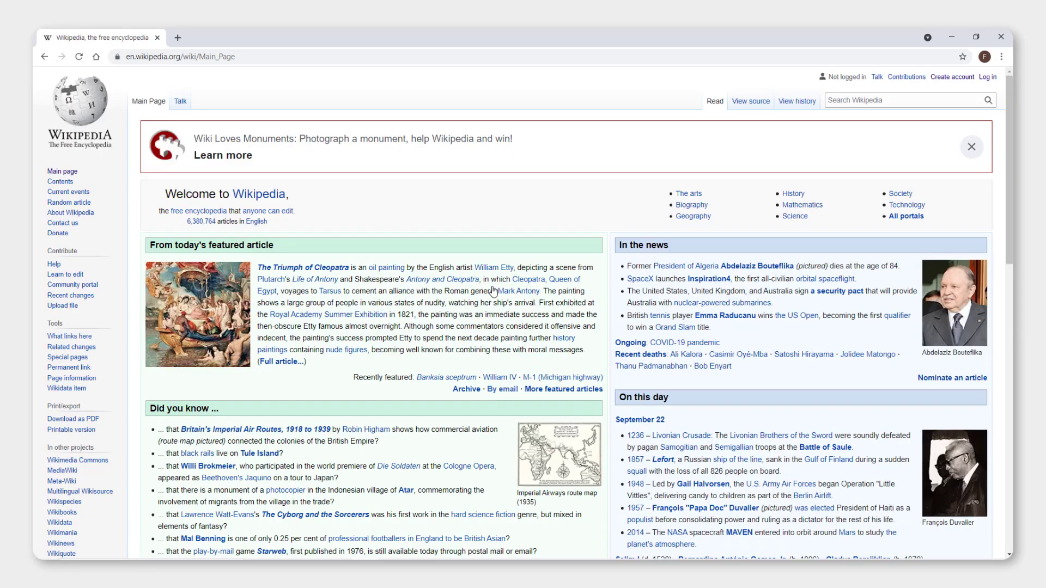
pyautogui.click(963, 58)
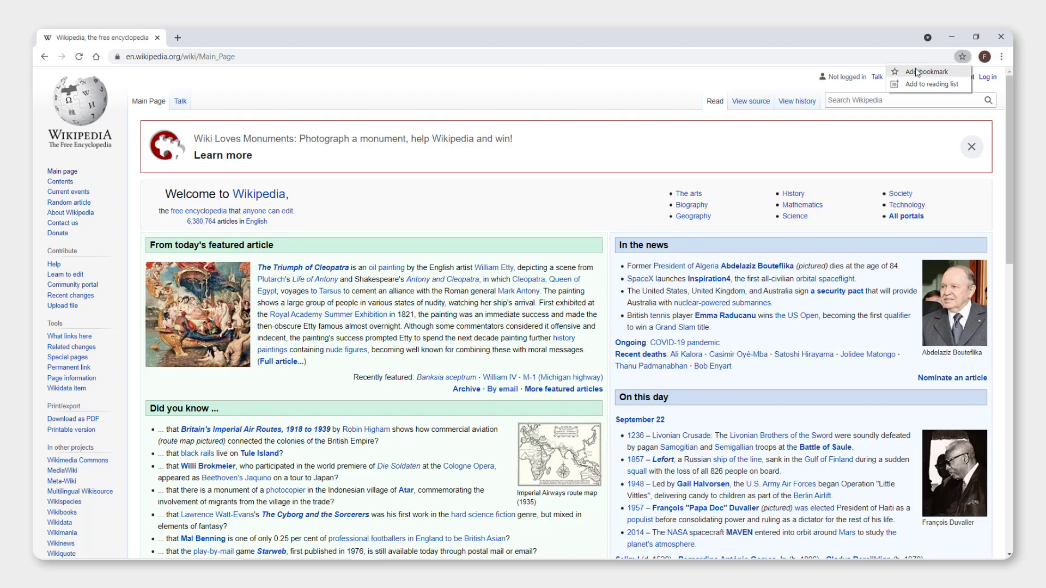
pyautogui.click(918, 72)
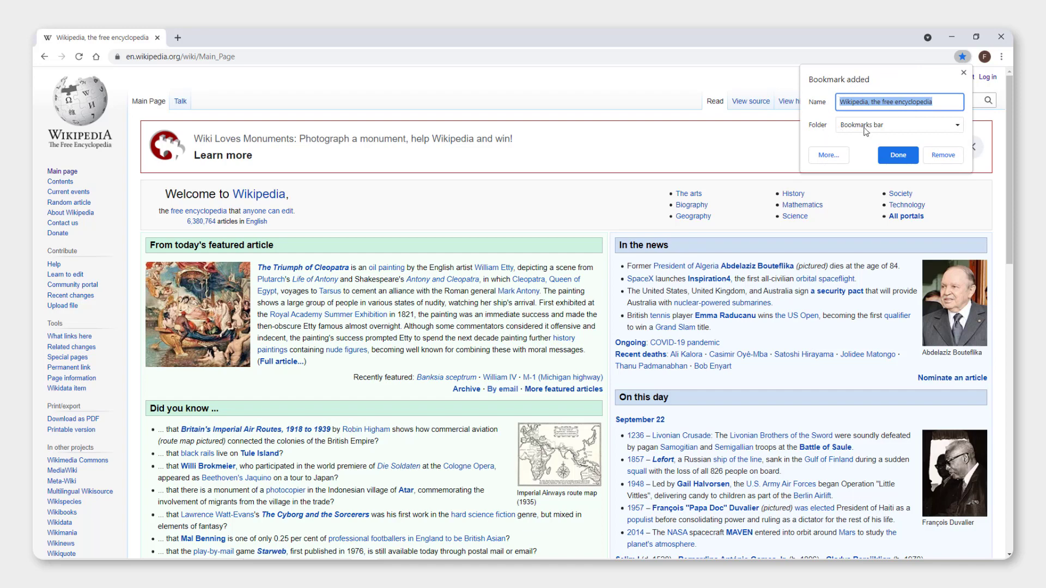
pyautogui.click(896, 155)
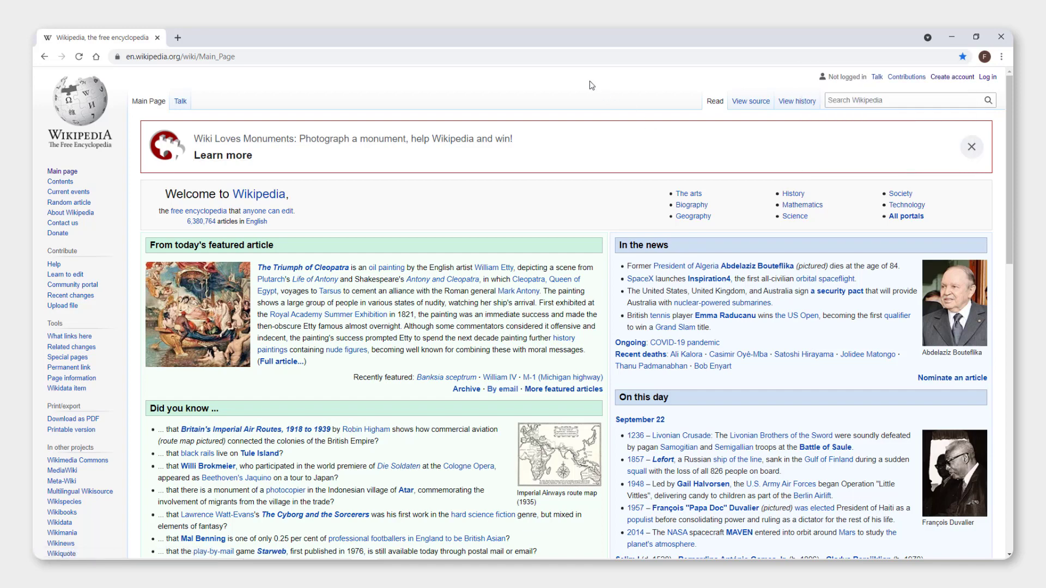
# Step: Turn on Show bookmarks bar so the Wikipedia bookmark is displayed
pyautogui.click(1001, 57)
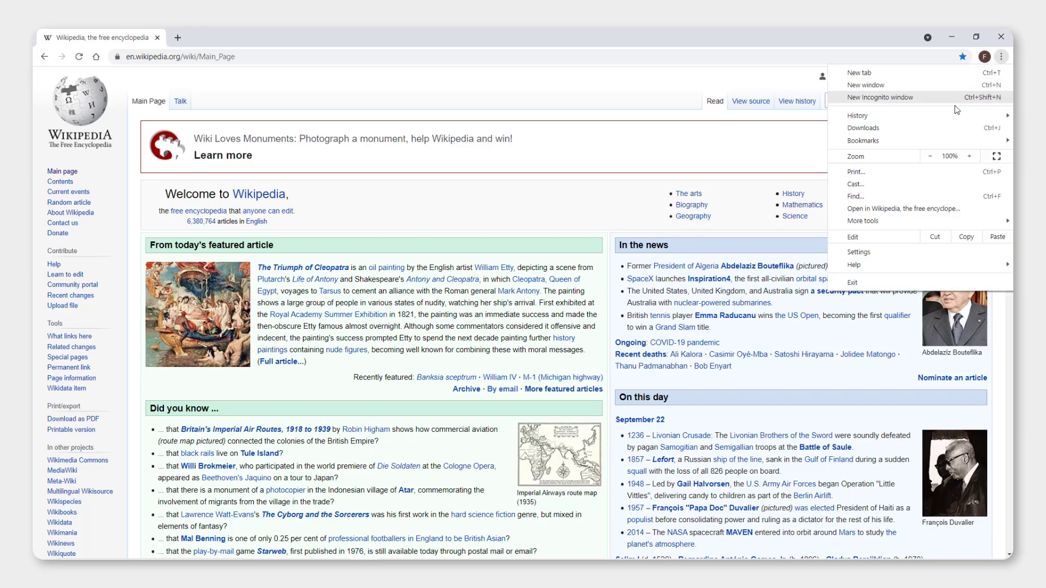
pyautogui.moveTo(860, 143)
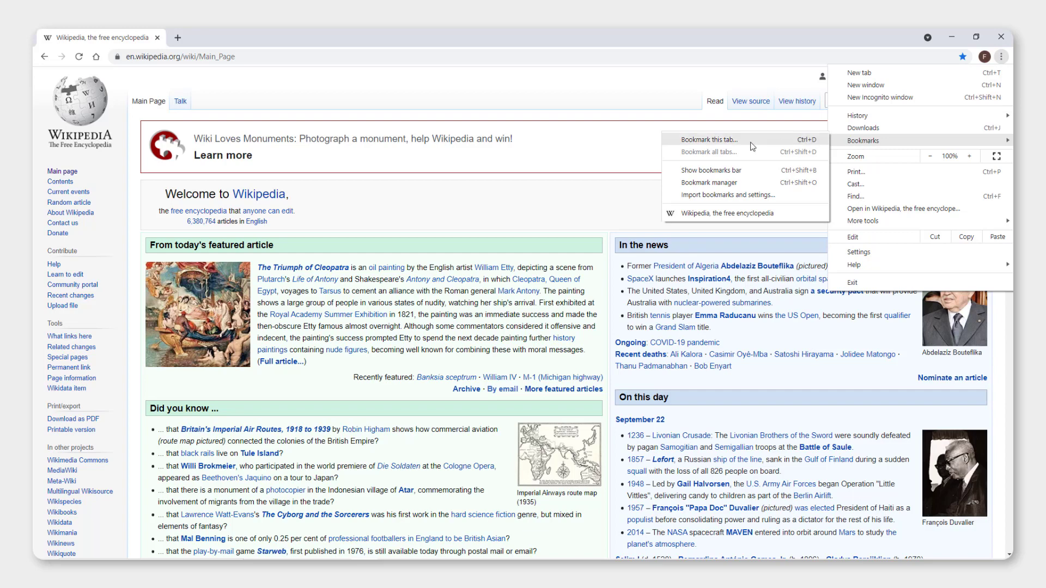
pyautogui.click(716, 175)
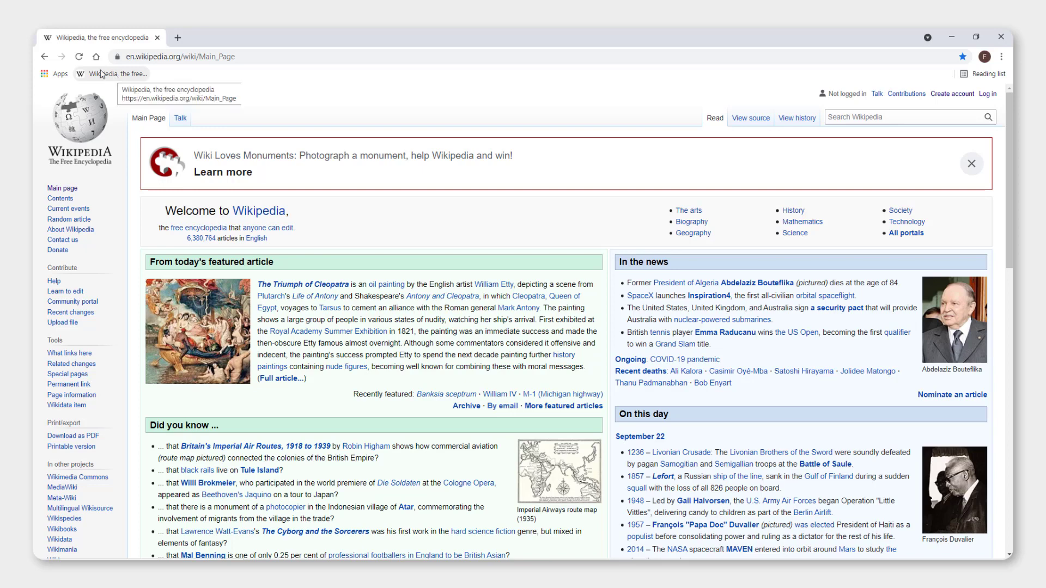
# Step: Bookmark YouTube to the bookmarks bar, also dragging its address onto the bar twice
pyautogui.click(60, 77)
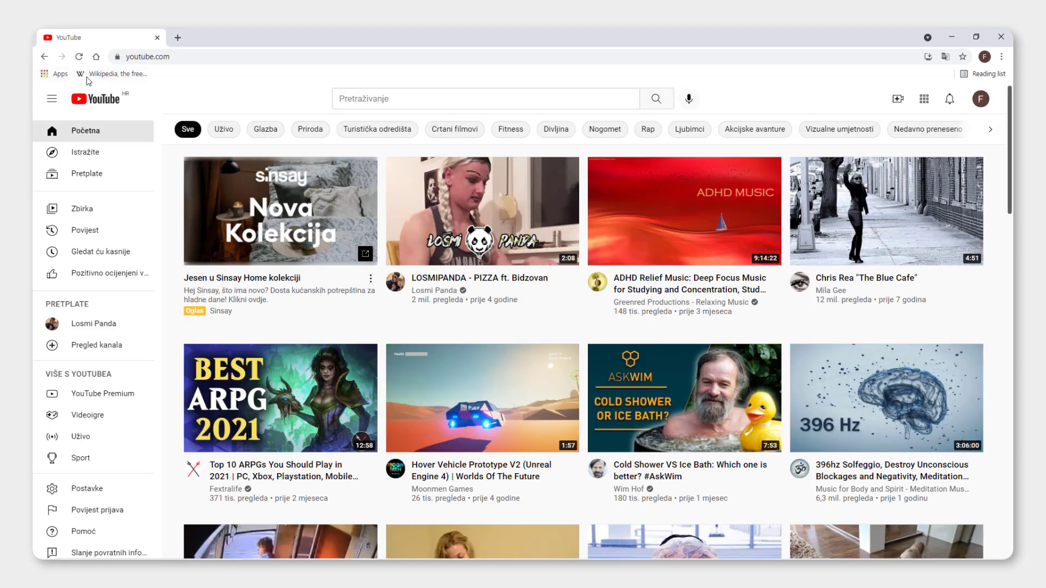
pyautogui.click(191, 54)
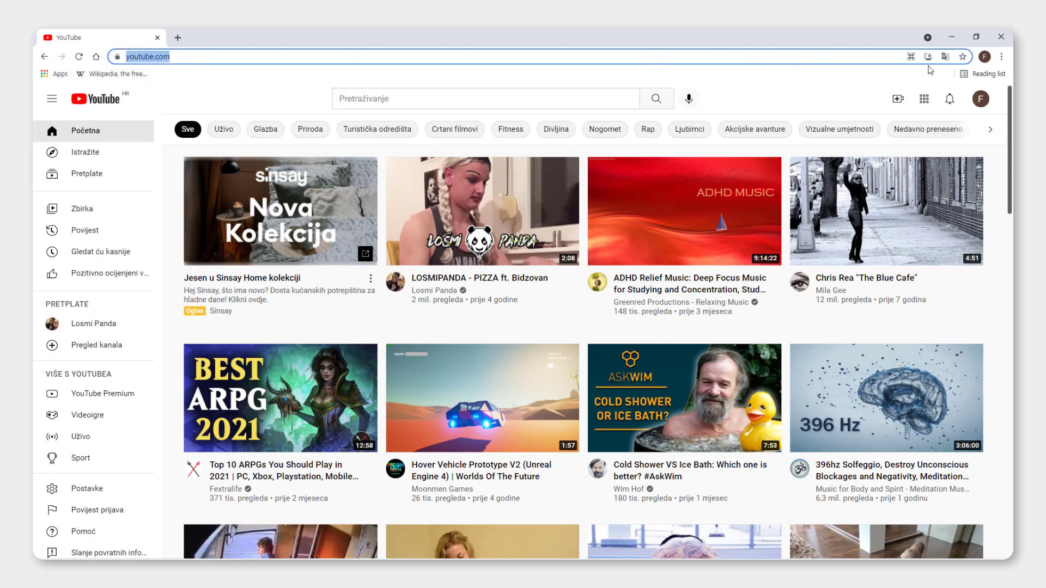
pyautogui.click(962, 56)
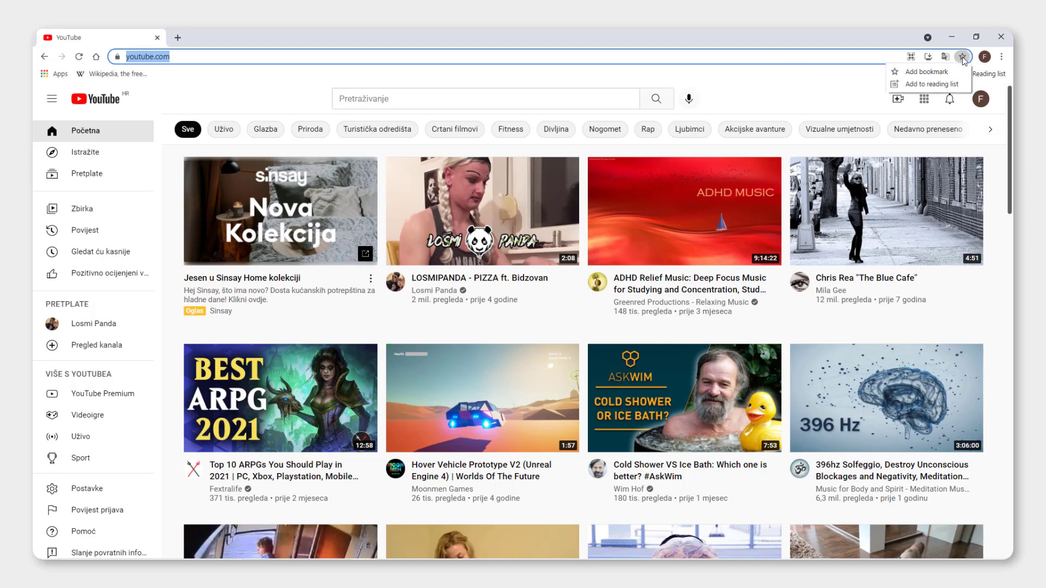
pyautogui.click(927, 71)
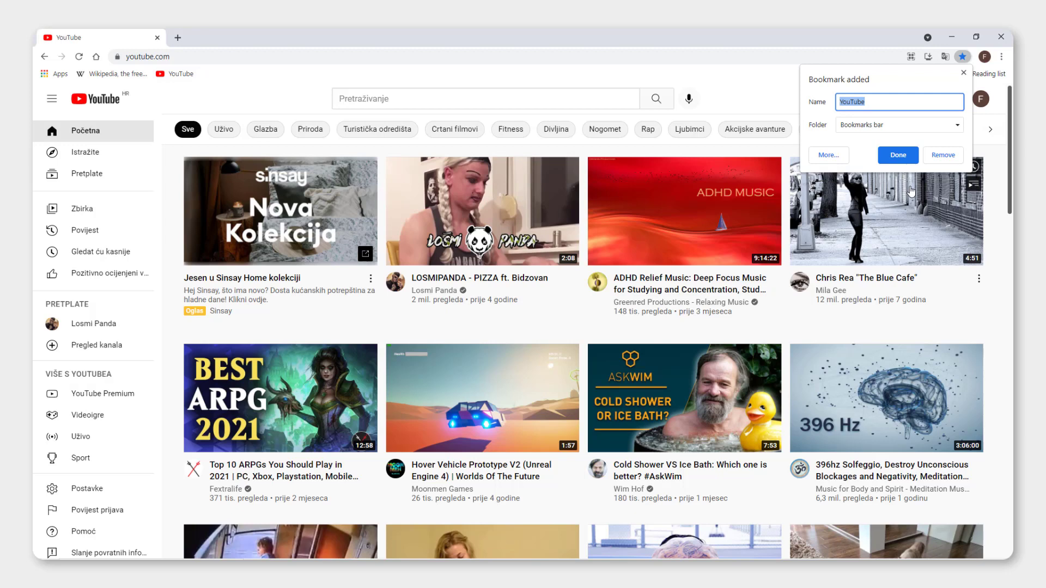
pyautogui.click(897, 155)
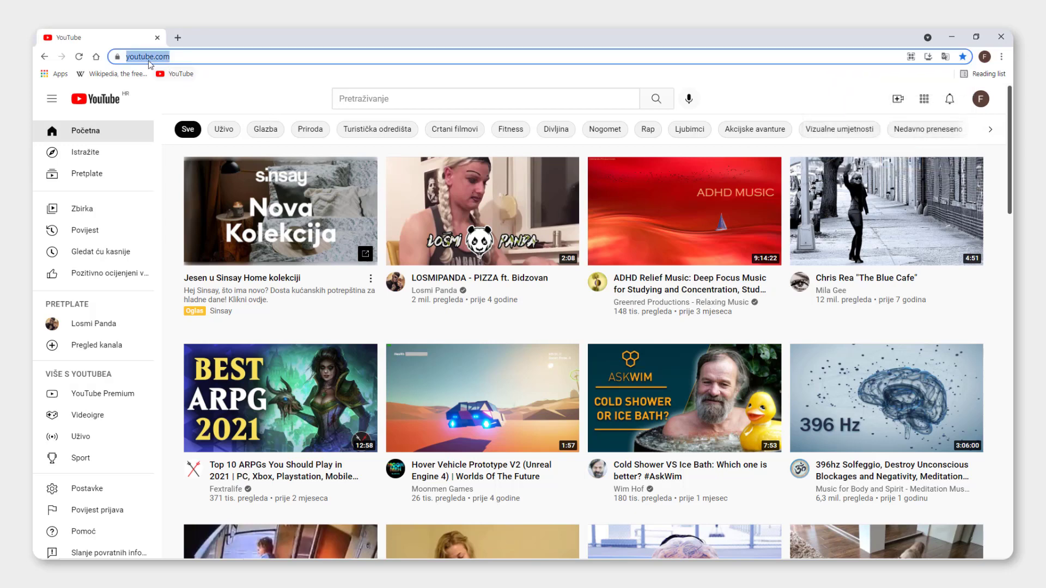
pyautogui.moveTo(146, 63); pyautogui.dragTo(217, 76)
pyautogui.moveTo(163, 56); pyautogui.dragTo(307, 76)
# Step: Delete the three duplicate YouTube bookmarks, then open Wikipedia from the bar
pyautogui.rightClick(319, 80)
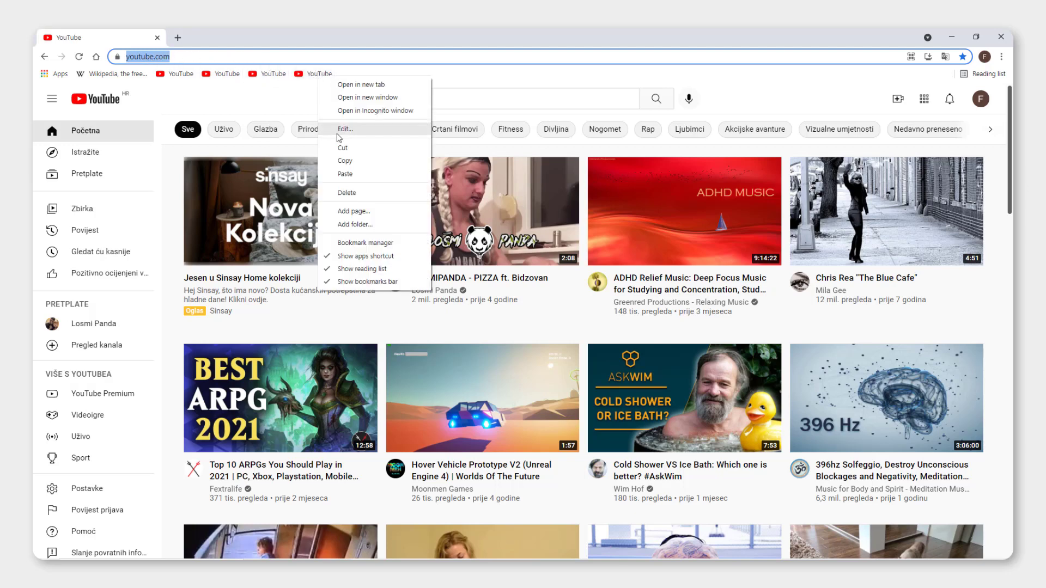
pyautogui.click(347, 193)
pyautogui.rightClick(273, 76)
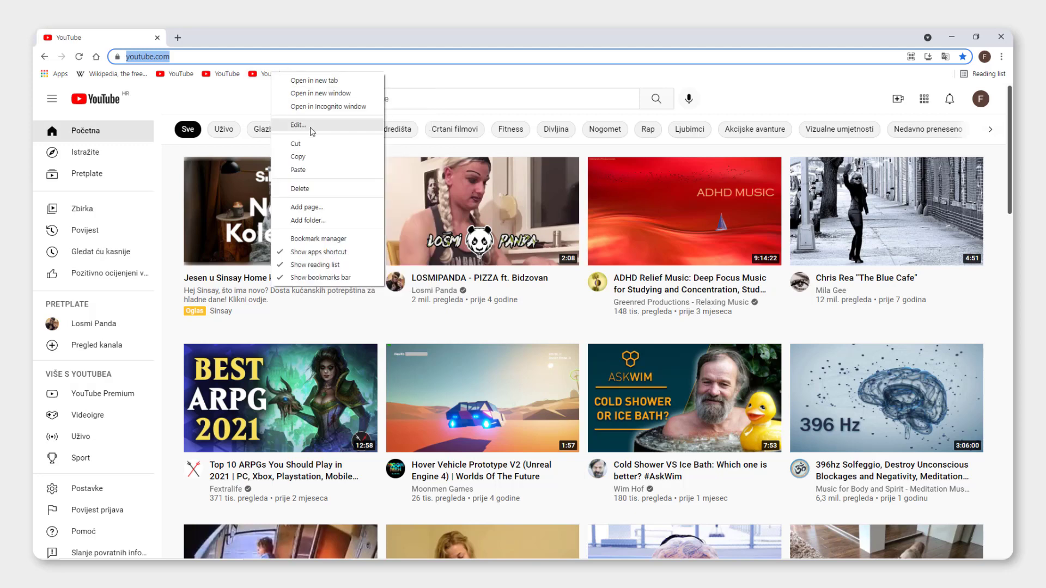
pyautogui.click(305, 190)
pyautogui.rightClick(226, 76)
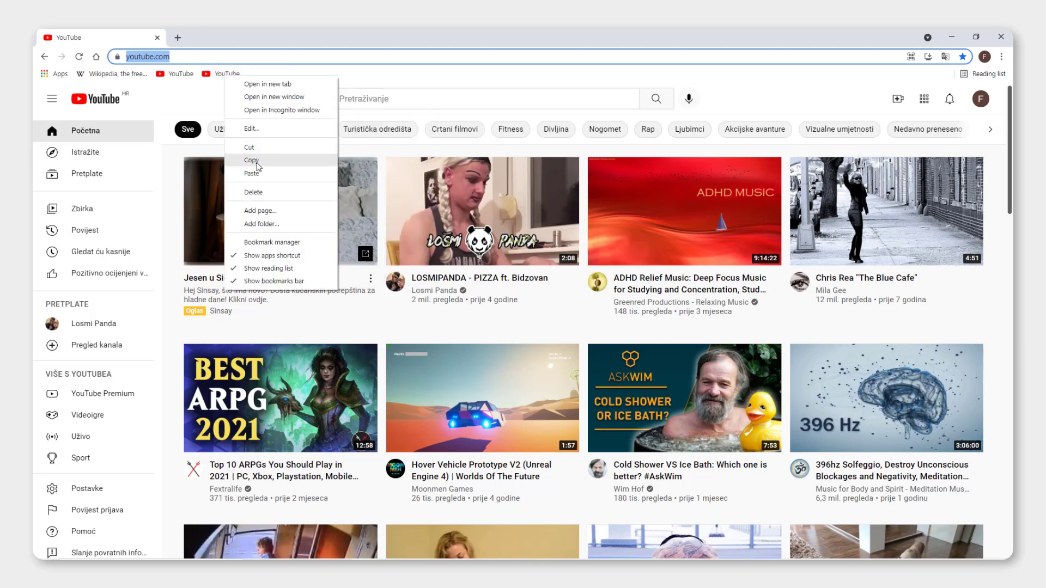
pyautogui.click(255, 192)
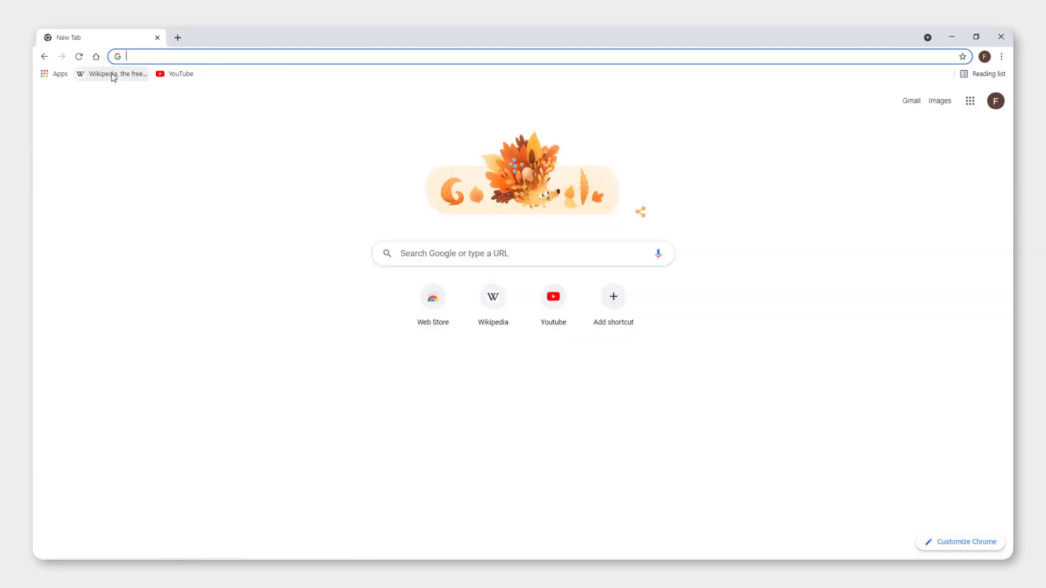
pyautogui.click(113, 75)
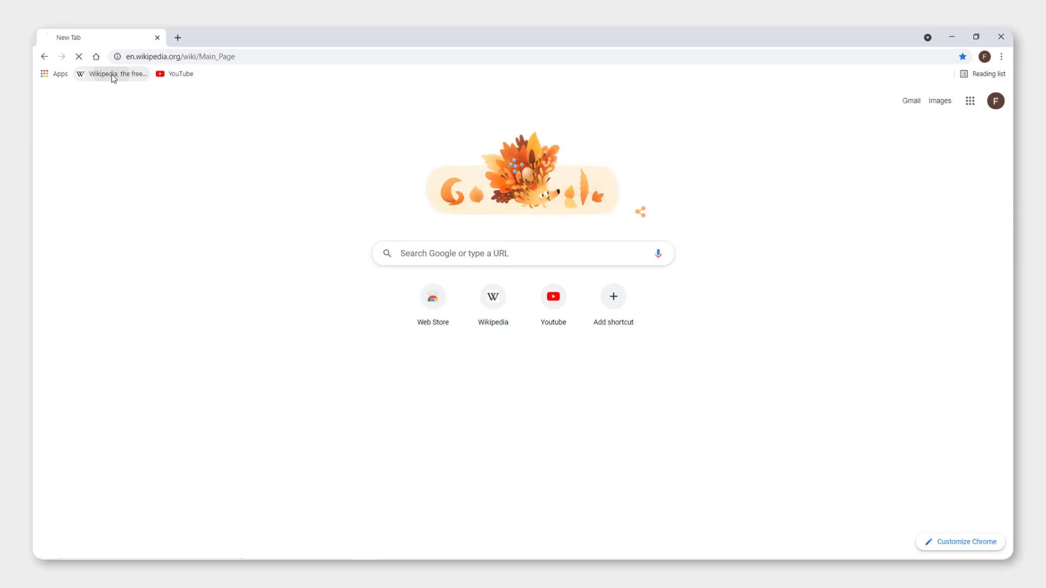
# Step: Switch Wikipedia to the Spanish-language edition and translate the page into English
pyautogui.scroll(-5, 376, 378)
pyautogui.scroll(-10, 376, 378)
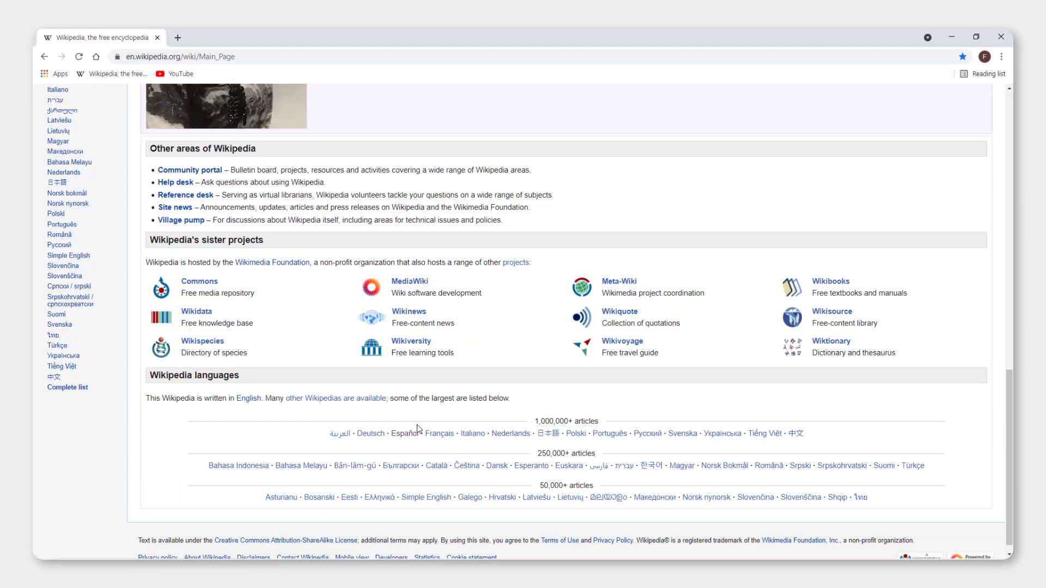
pyautogui.click(410, 428)
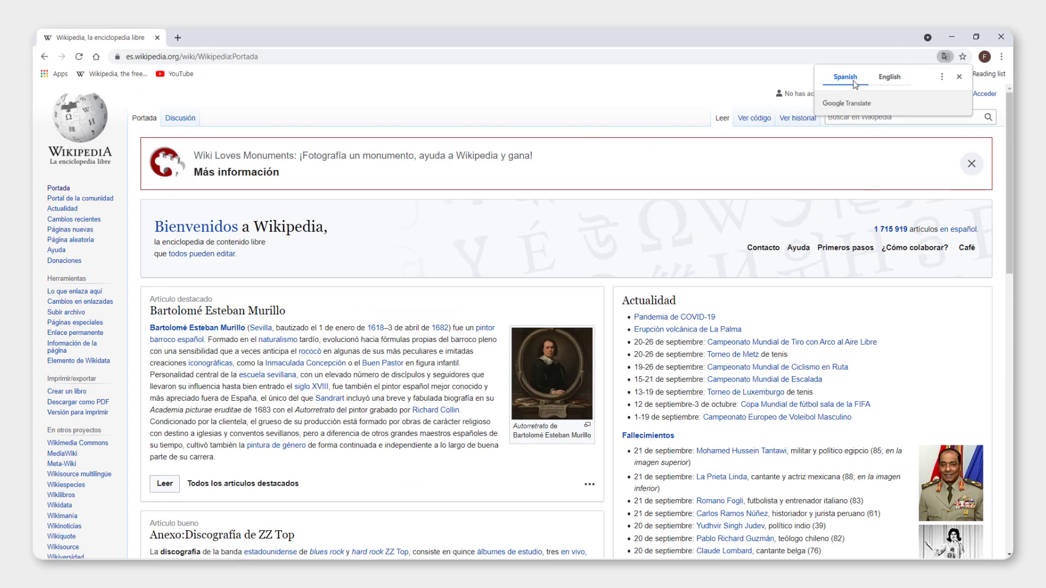
pyautogui.click(890, 77)
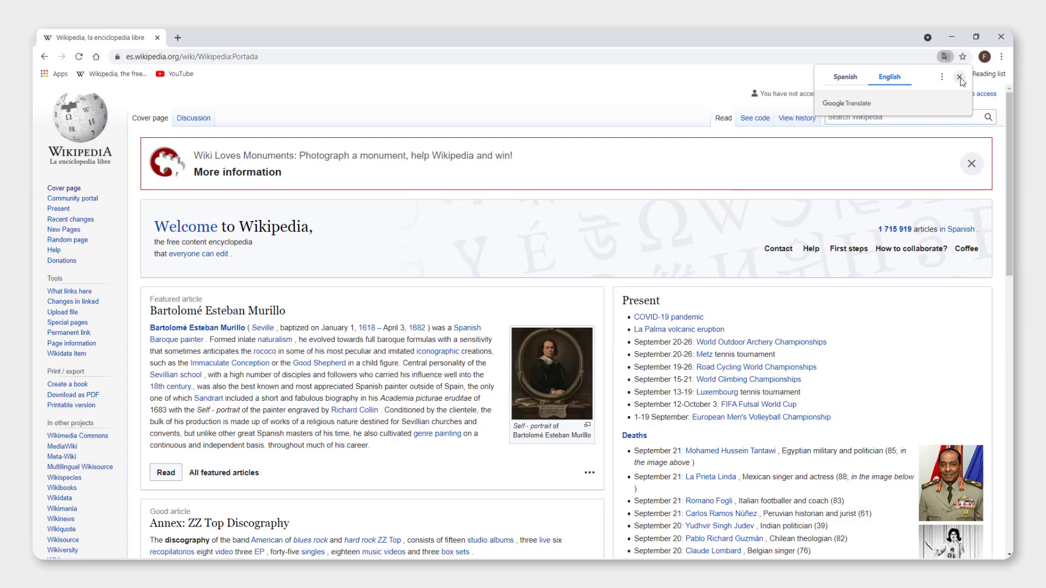
# Step: Glance over the translated page, then return to the New Tab page
pyautogui.scroll(-4, 473, 319)
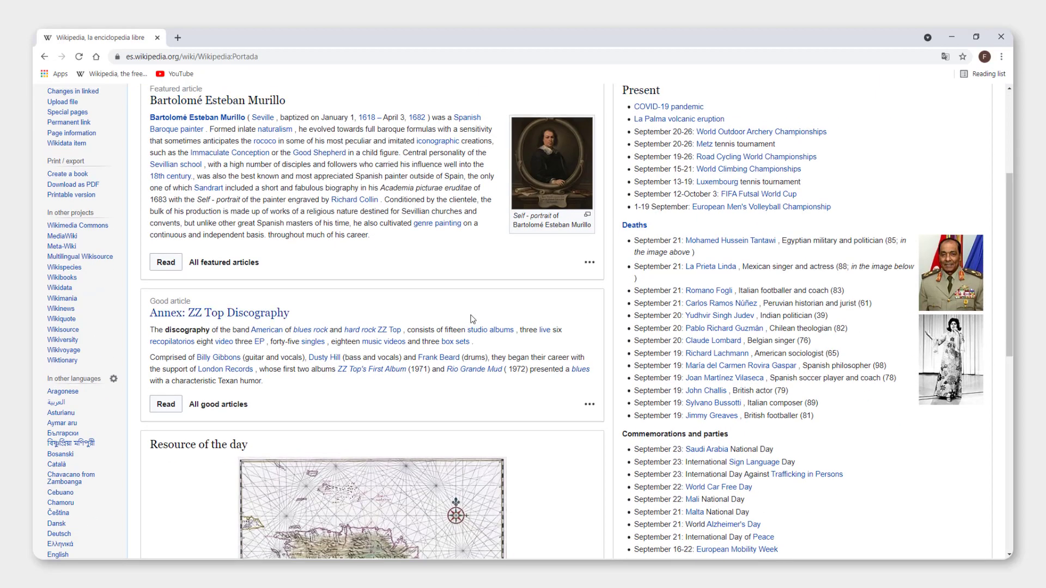
pyautogui.scroll(5, 473, 319)
pyautogui.click(96, 57)
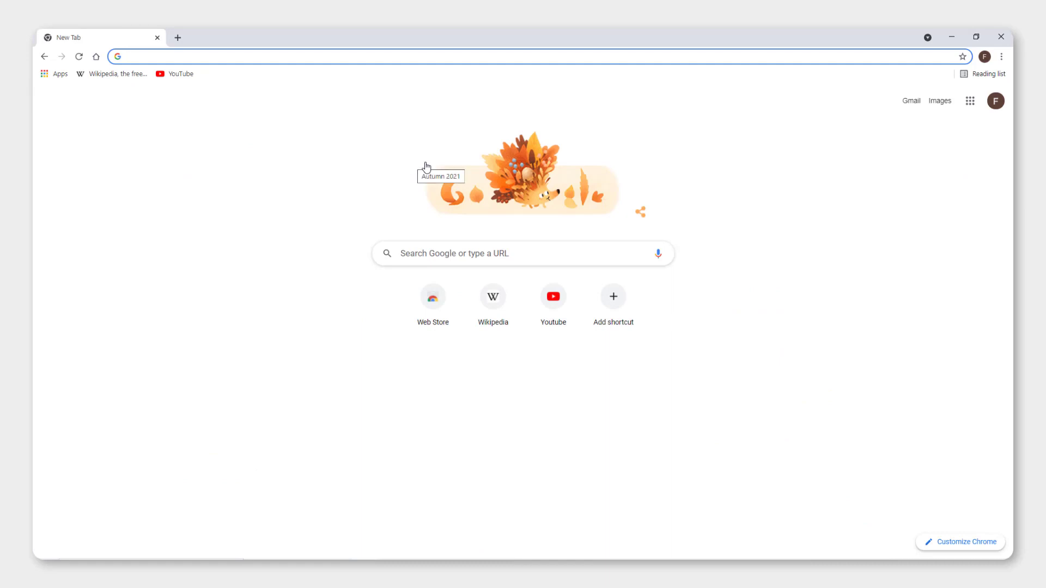
# Step: Search for Reddit from the New Tab search history and open reddit.com
pyautogui.click(407, 253)
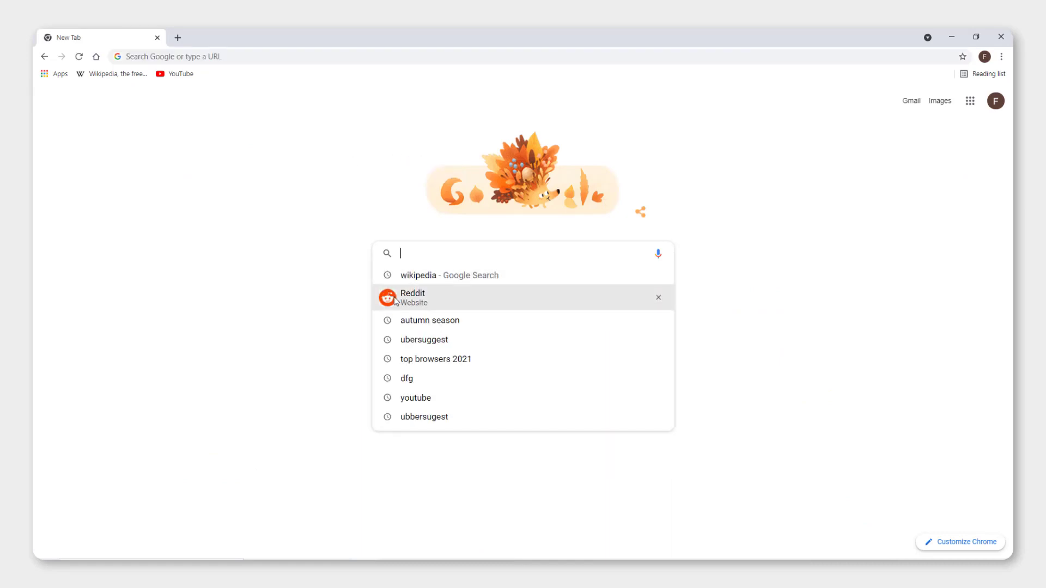
pyautogui.click(424, 297)
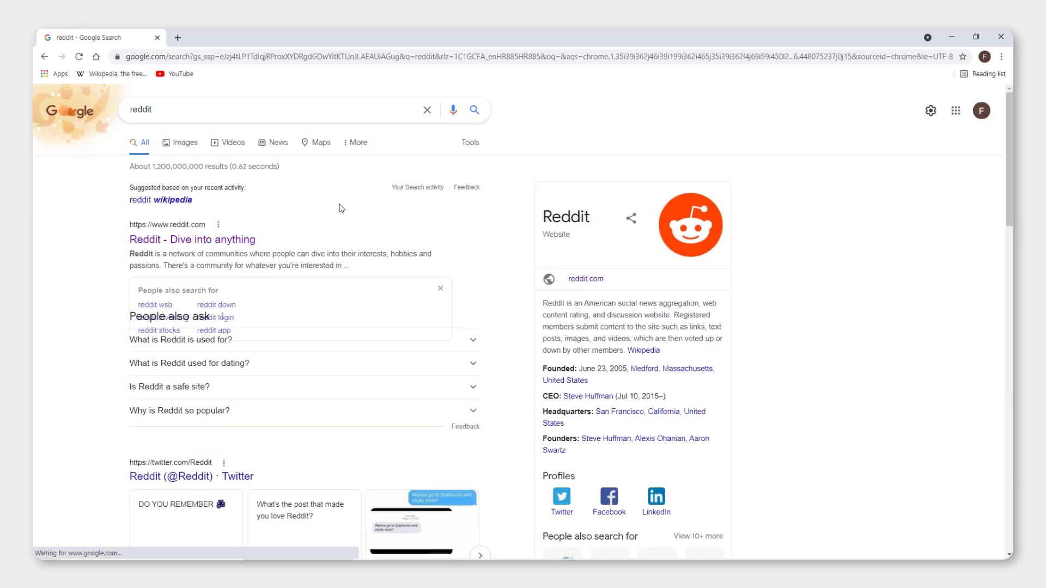
pyautogui.click(226, 242)
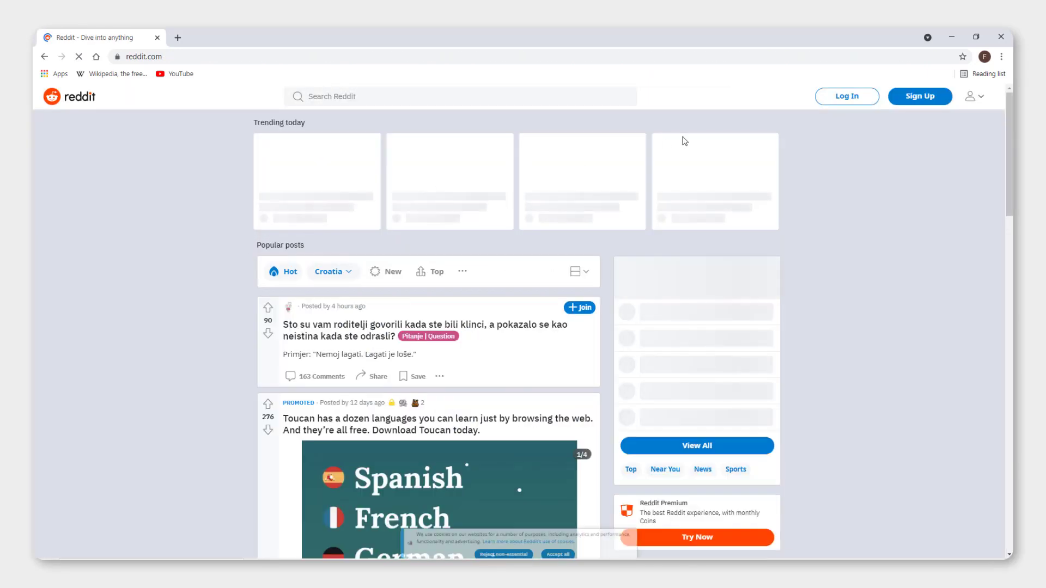
# Step: Sign up for Reddit with the Google account, dismiss the notifications prompt, and go Home
pyautogui.click(915, 99)
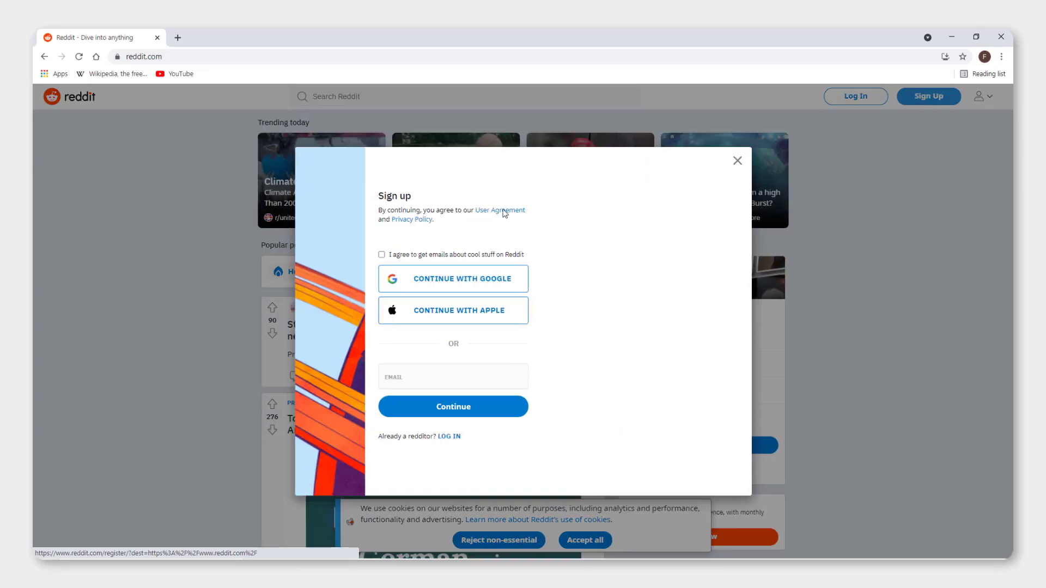
pyautogui.click(477, 284)
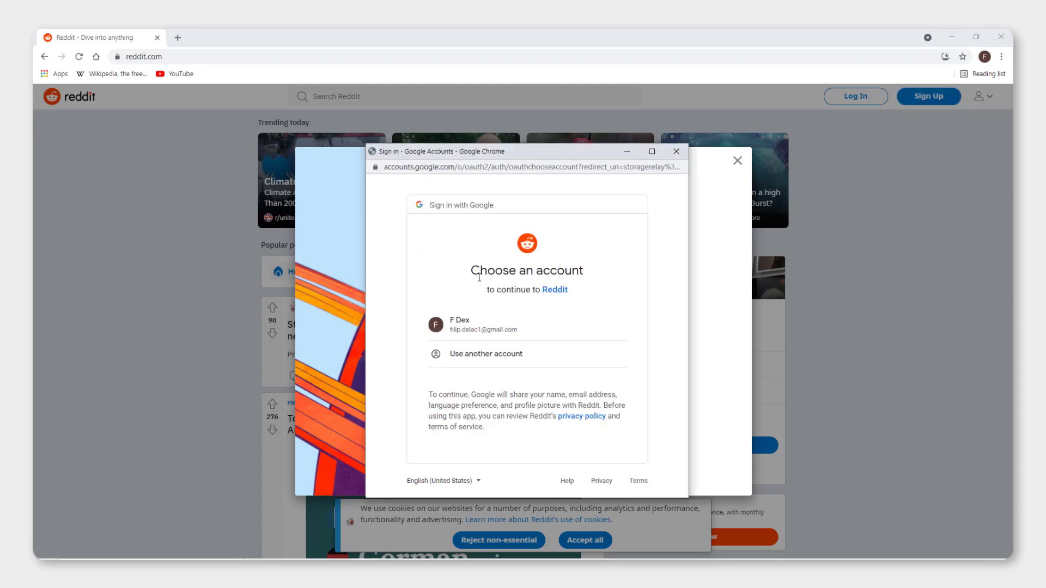
pyautogui.click(466, 325)
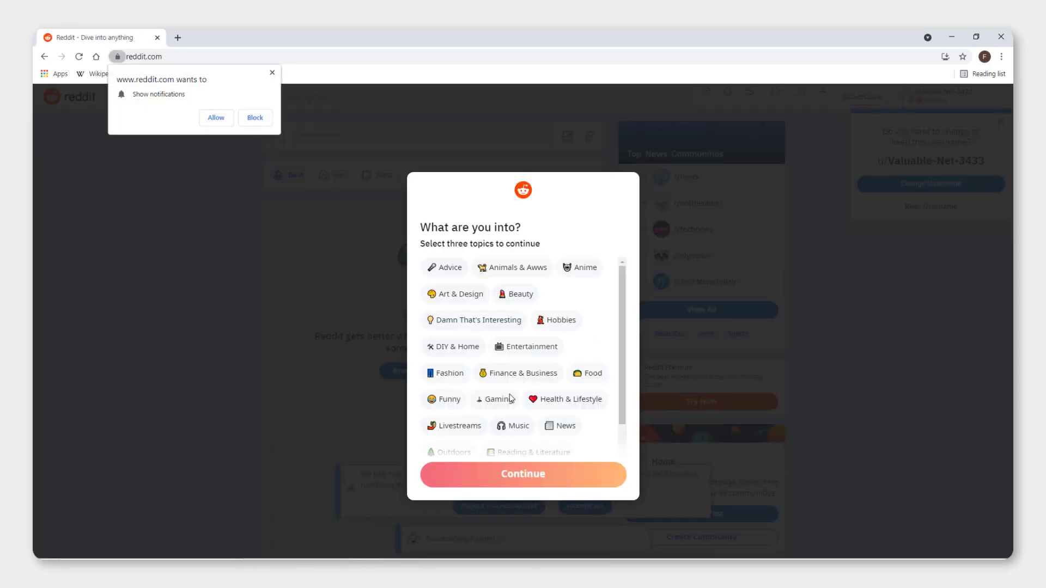
pyautogui.click(518, 481)
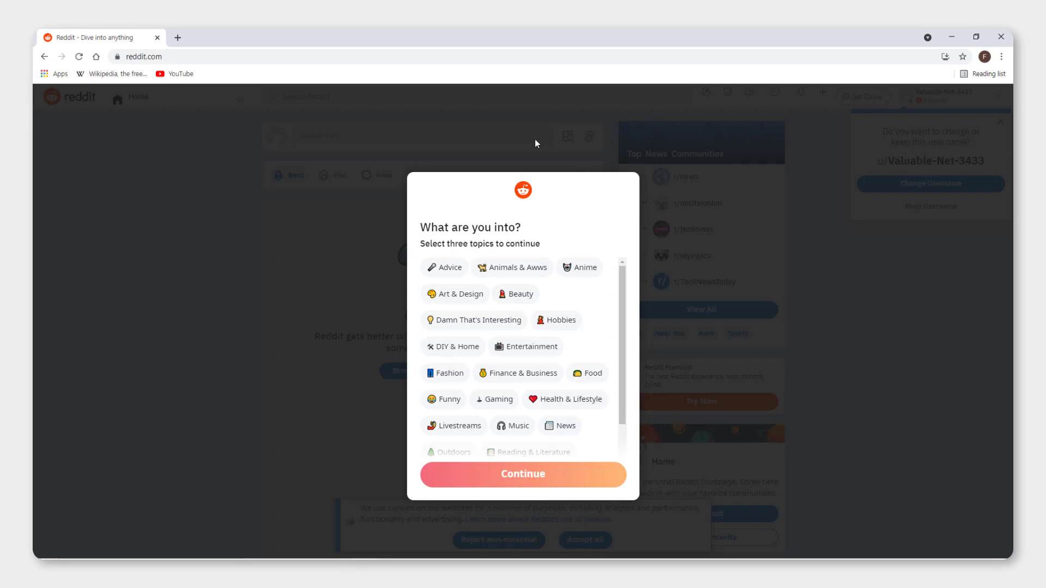
pyautogui.click(96, 56)
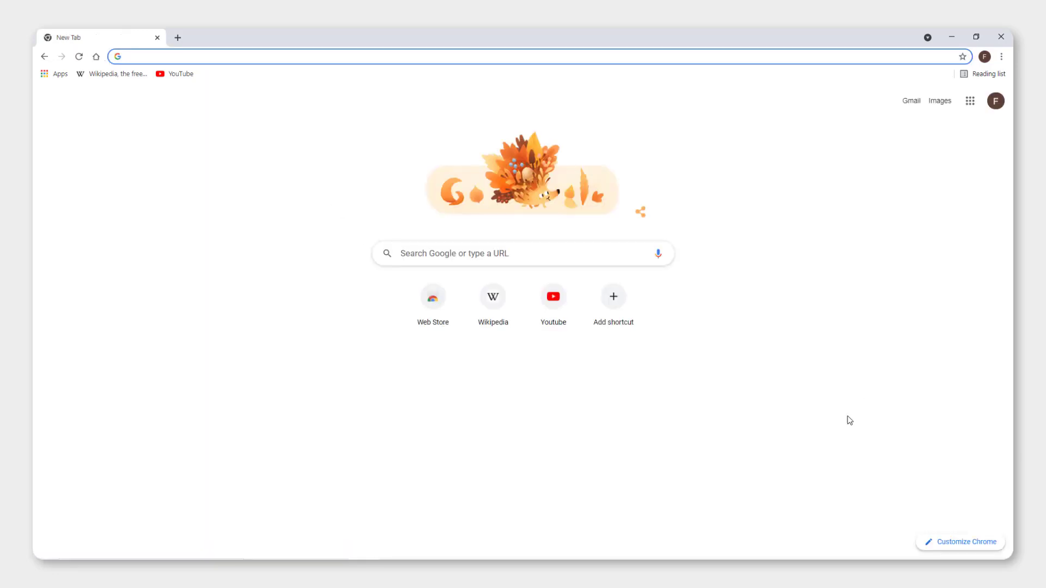
# Step: In Customize Chrome, preview the pink and cool grey themes, then apply dark slate
pyautogui.click(968, 544)
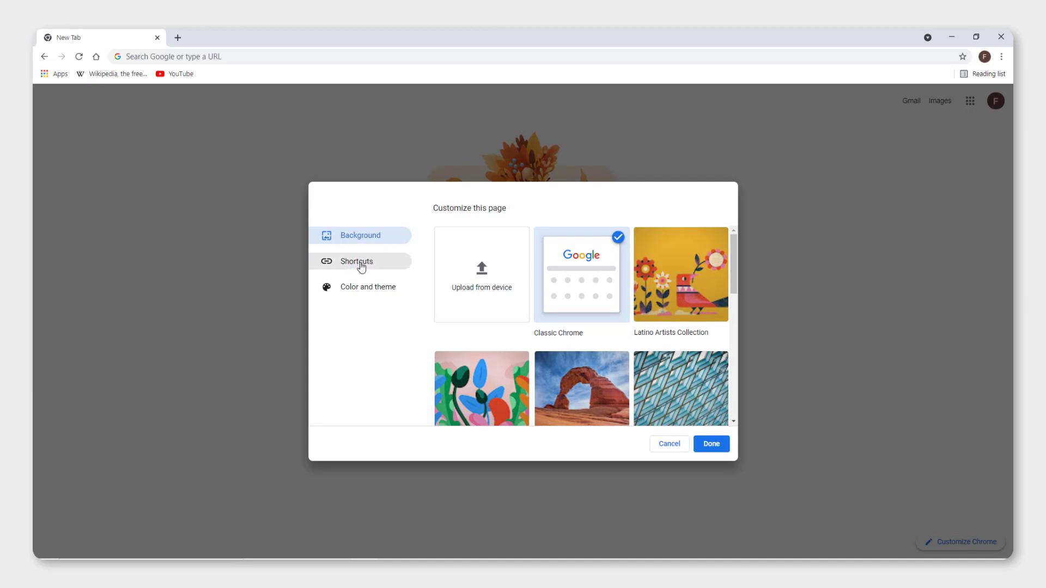
pyautogui.click(388, 267)
pyautogui.click(386, 289)
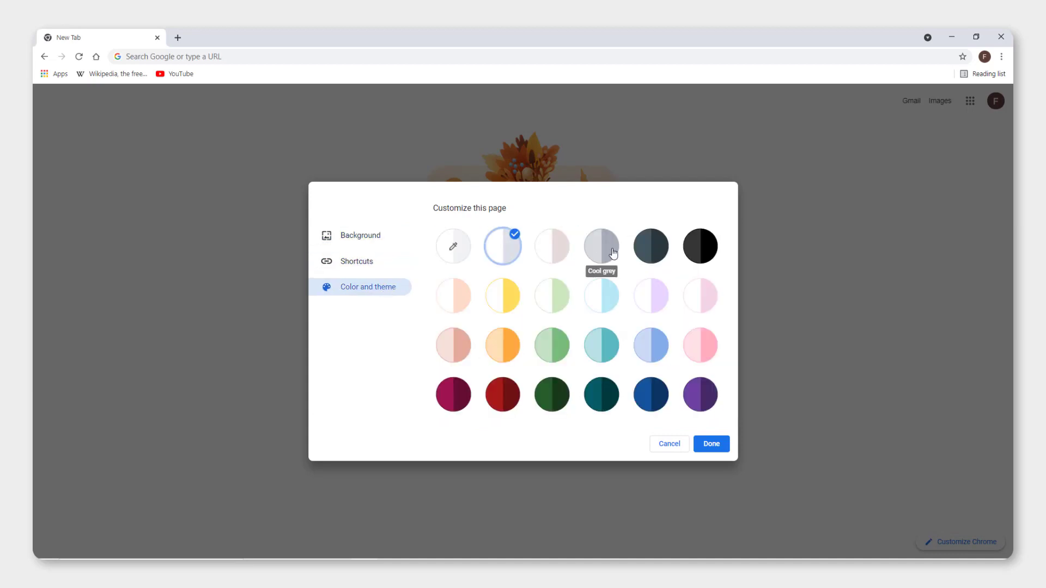
pyautogui.click(561, 259)
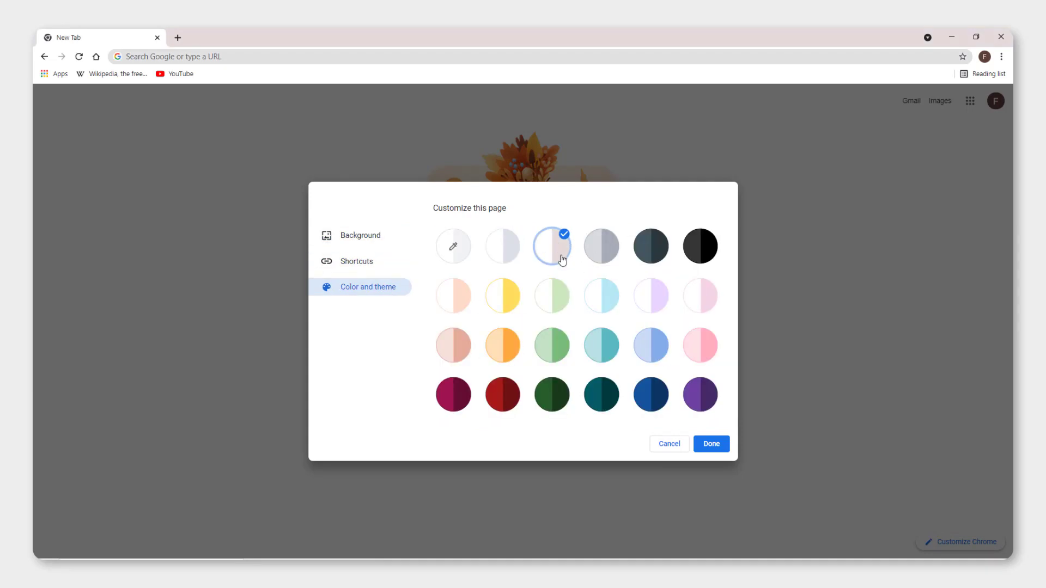
pyautogui.click(602, 248)
pyautogui.click(651, 256)
pyautogui.click(710, 444)
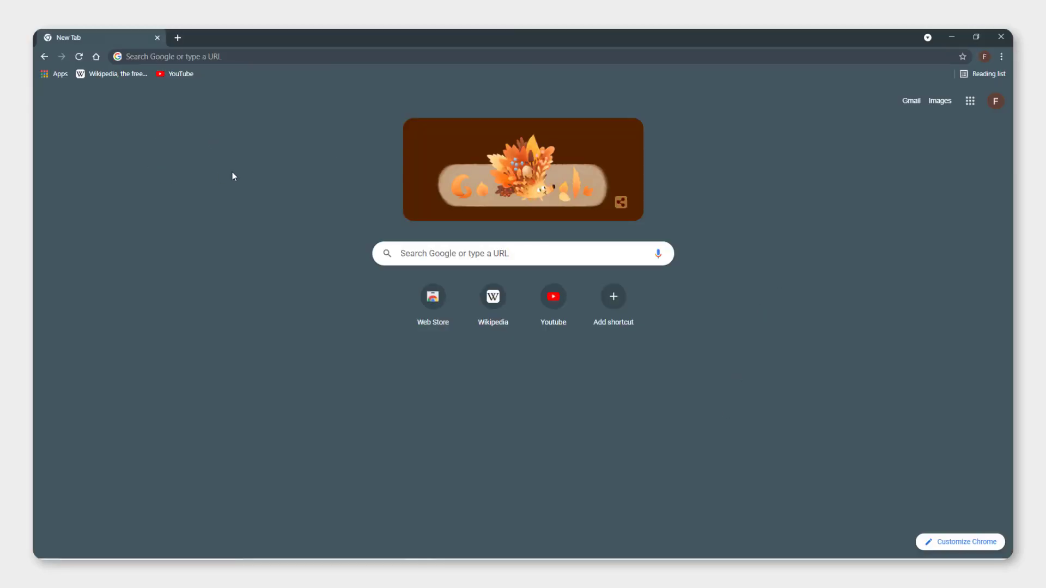
# Step: Reopen Color and theme and restore the Default light theme
pyautogui.click(957, 547)
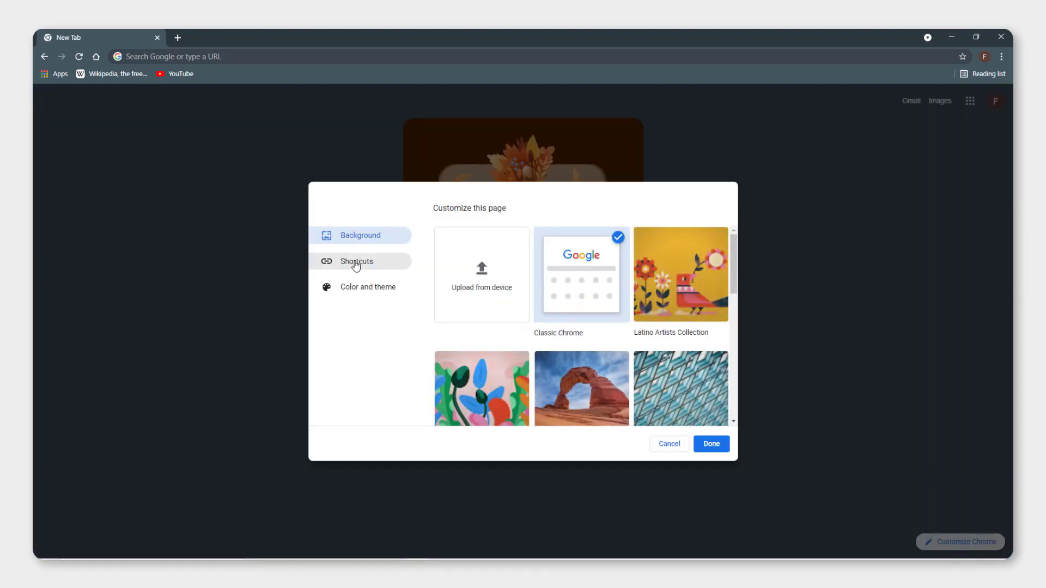
pyautogui.click(364, 286)
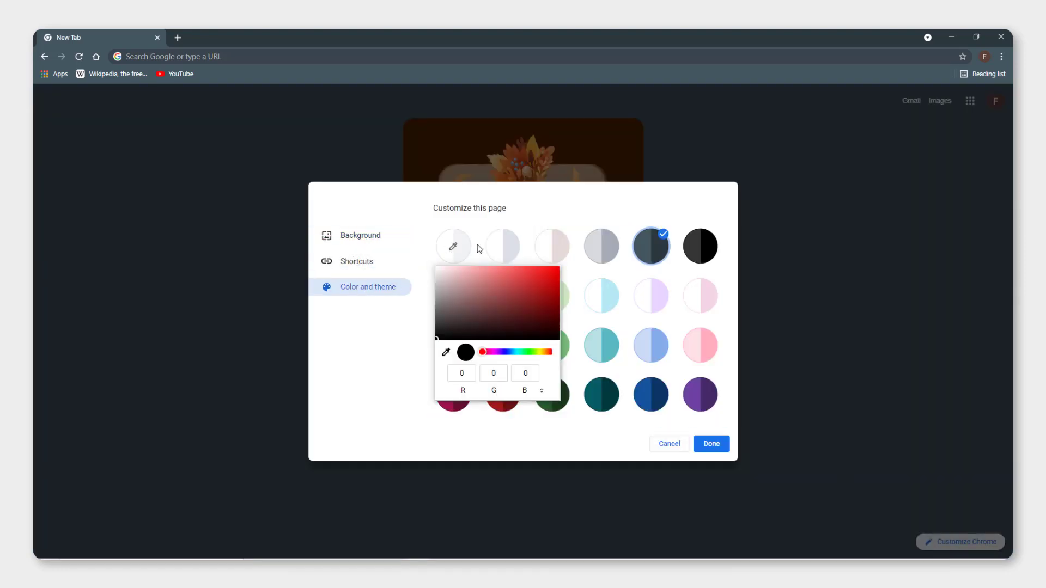
pyautogui.click(502, 248)
pyautogui.click(502, 248)
pyautogui.click(711, 444)
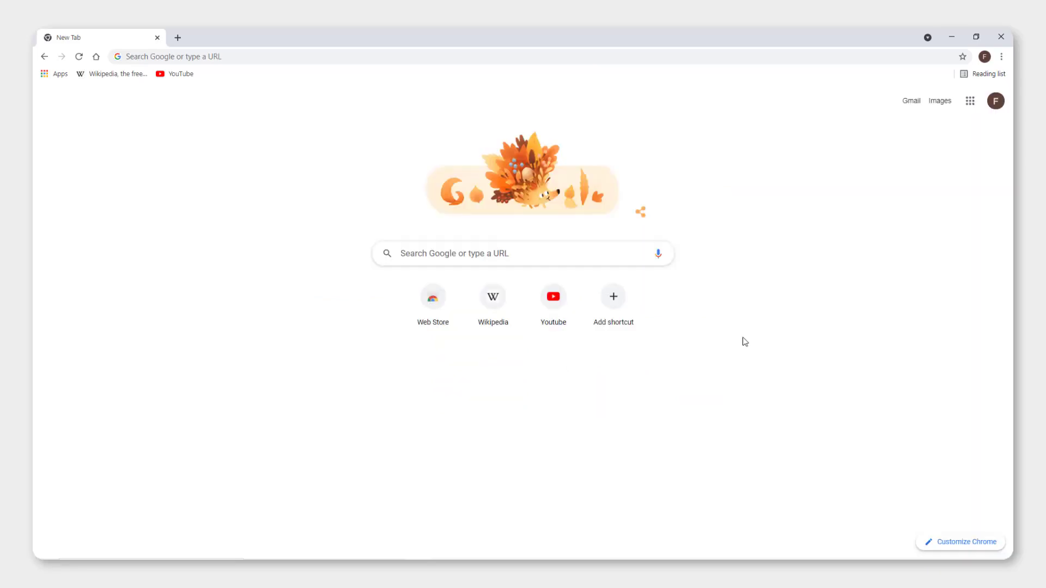